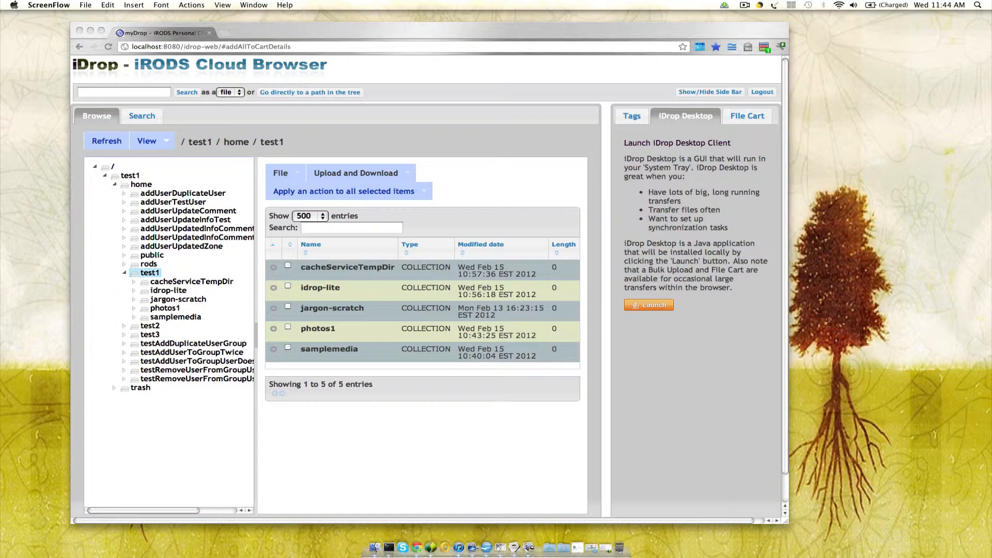
- Launch the iDrop Desktop client from the web interface and minimize the browser window
{"action": "left_click", "coordinate": [672, 112]}
{"action": "left_click", "coordinate": [656, 305]}
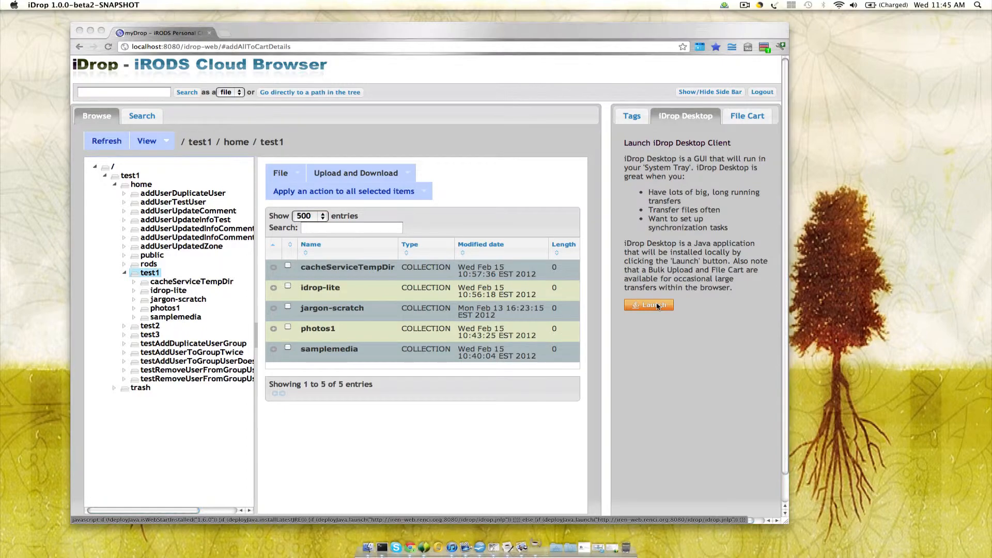
{"action": "left_click", "coordinate": [91, 32]}
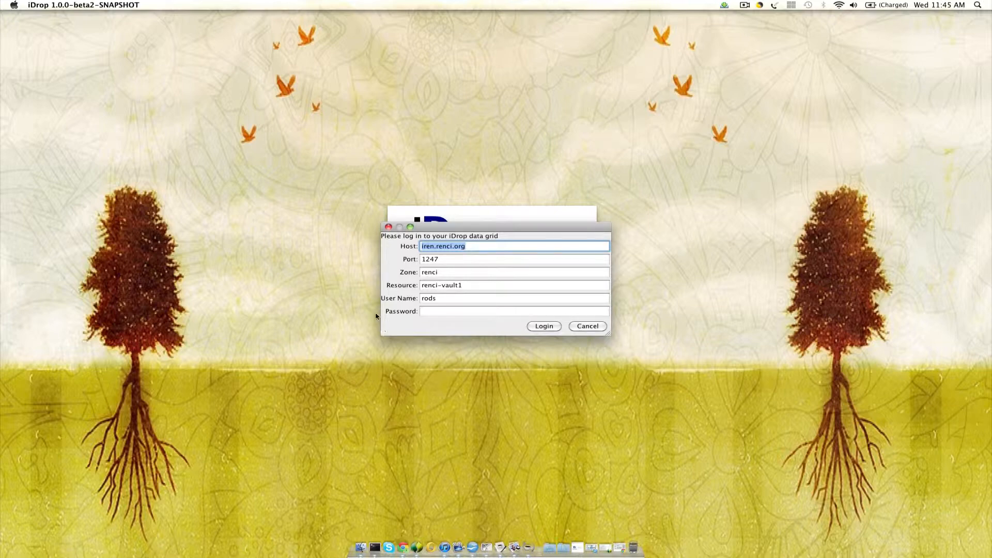
- Enter the account password and log in to the iren.renci.org data grid
{"action": "left_click", "coordinate": [442, 314]}
{"action": "type", "text": "••••••••••••"}
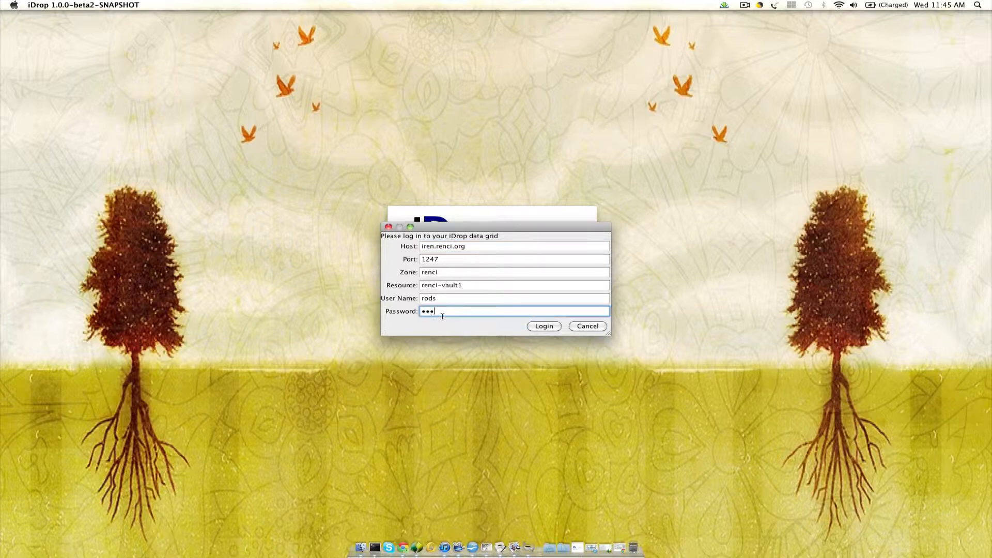
{"action": "type", "text": "•"}
{"action": "key", "text": "Return"}
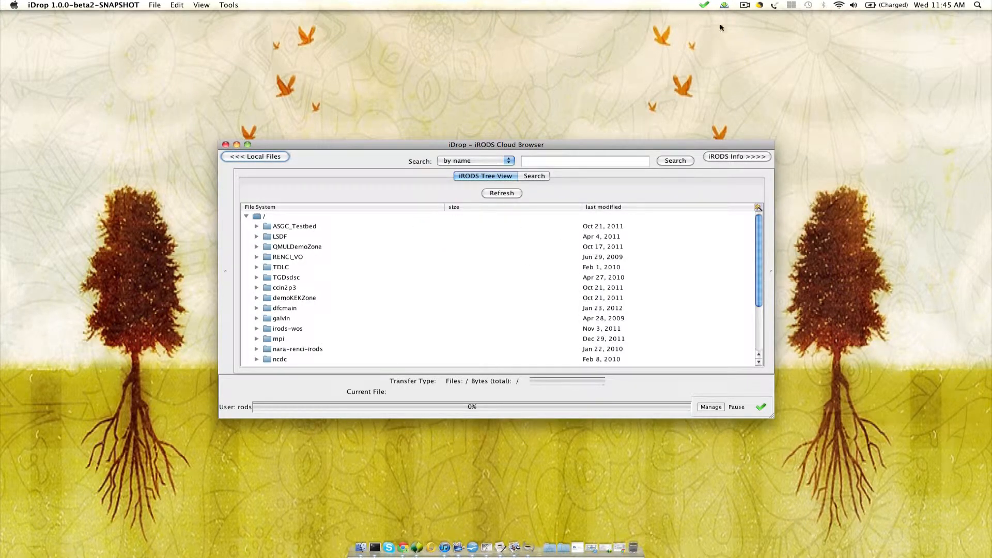
- View the iDrop system tray options and move the iDrop window higher on the desktop
{"action": "left_click", "coordinate": [703, 6]}
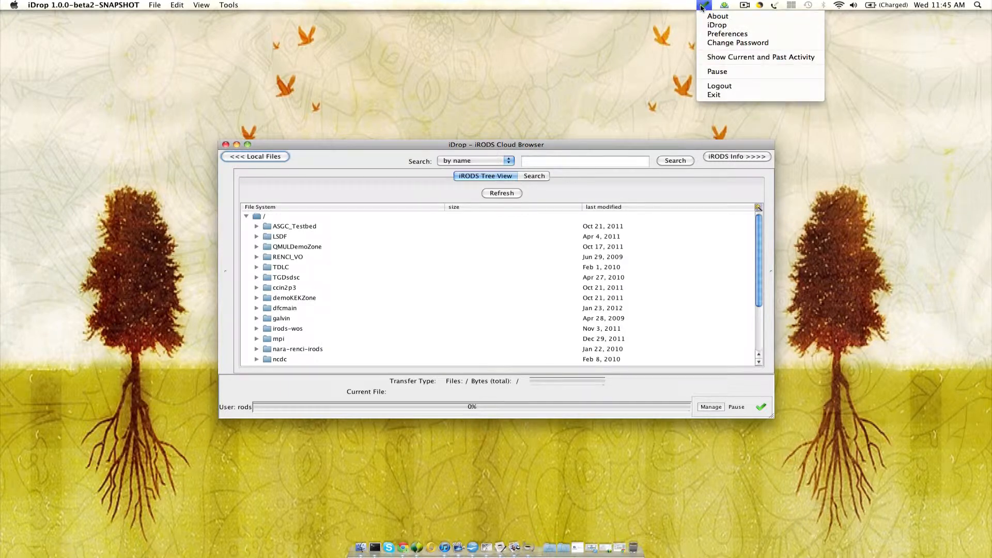
{"action": "left_click", "coordinate": [285, 147]}
{"action": "left_click_drag", "start_coordinate": [286, 147], "coordinate": [263, 85]}
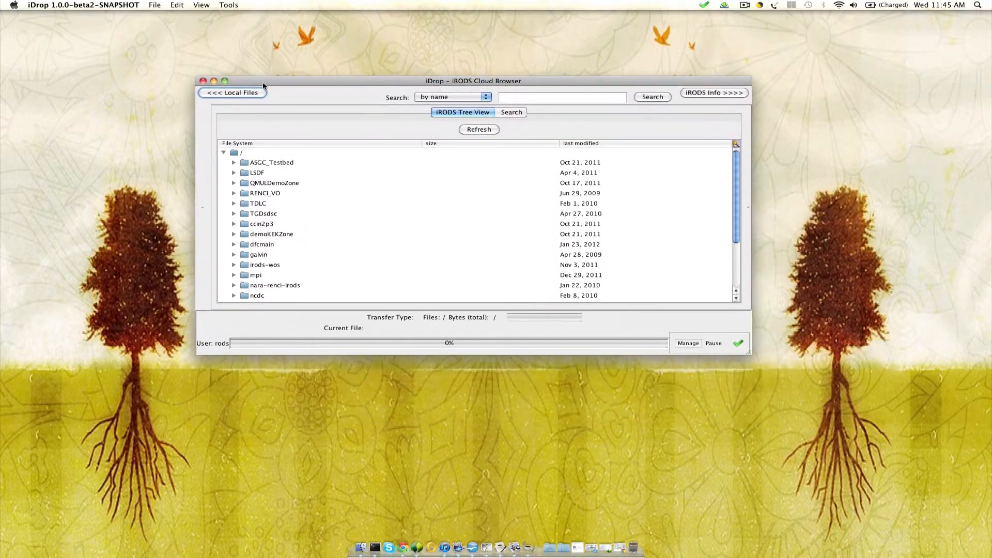
{"action": "left_click_drag", "start_coordinate": [343, 79], "coordinate": [309, 71]}
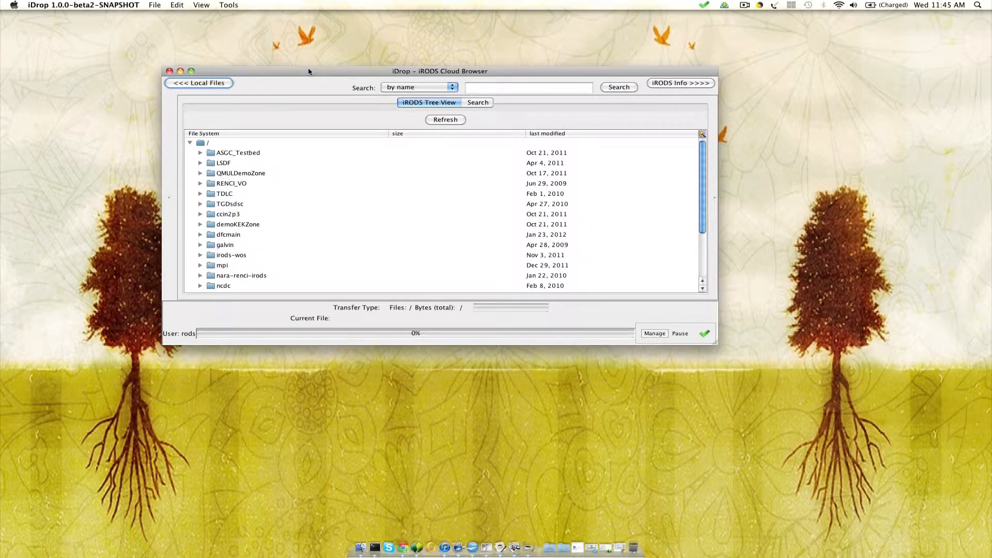
- Expand the iRODS tree through renci and home to show the contents of the rods folder
{"action": "scroll", "coordinate": [268, 207], "scroll_direction": "down", "scroll_amount": 2}
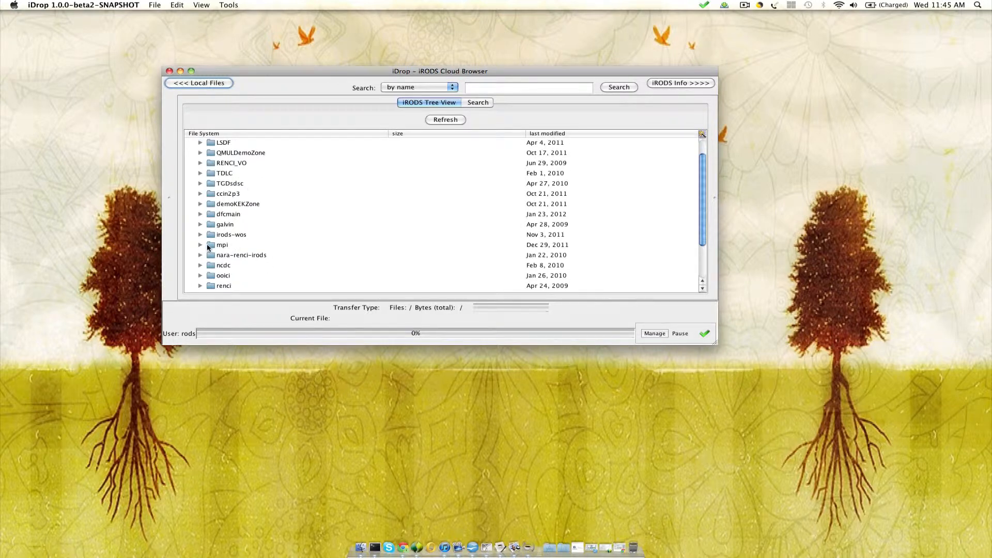
{"action": "scroll", "coordinate": [205, 252], "scroll_direction": "down", "scroll_amount": 1}
{"action": "left_click_drag", "start_coordinate": [204, 276], "coordinate": [255, 213]}
{"action": "scroll", "coordinate": [280, 209], "scroll_direction": "down", "scroll_amount": 20}
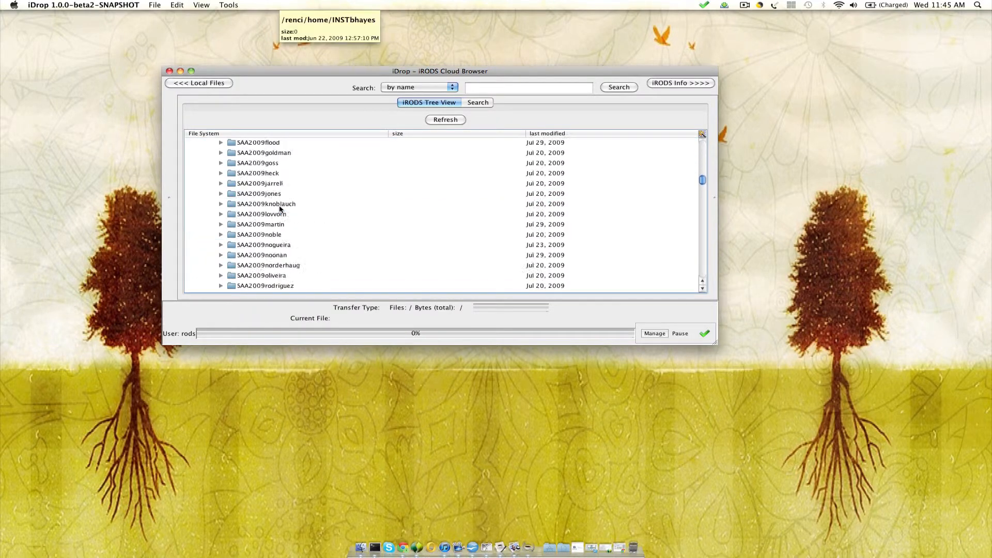
{"action": "scroll", "coordinate": [279, 209], "scroll_direction": "down", "scroll_amount": 20}
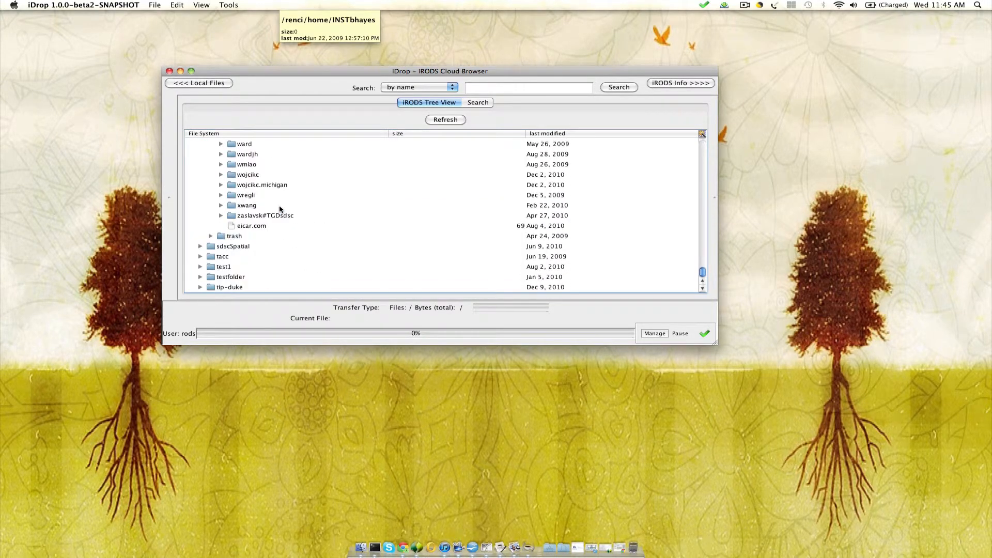
{"action": "scroll", "coordinate": [279, 209], "scroll_direction": "up", "scroll_amount": 8}
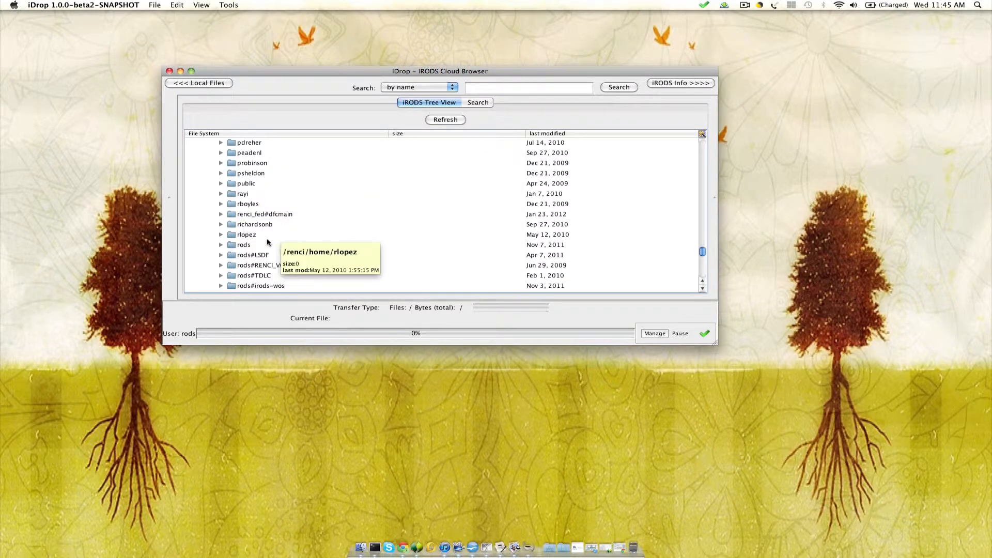
{"action": "left_click", "coordinate": [252, 244]}
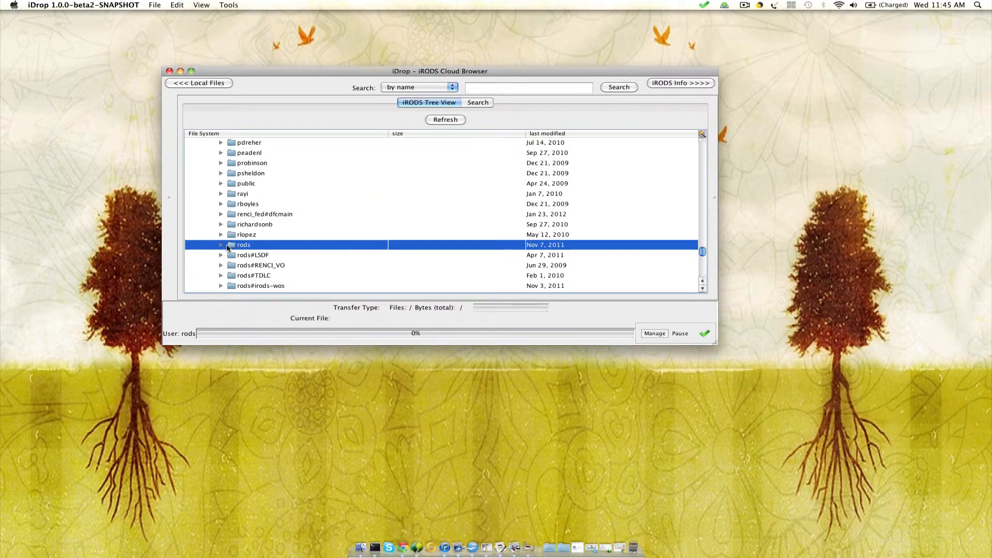
{"action": "left_click", "coordinate": [226, 246]}
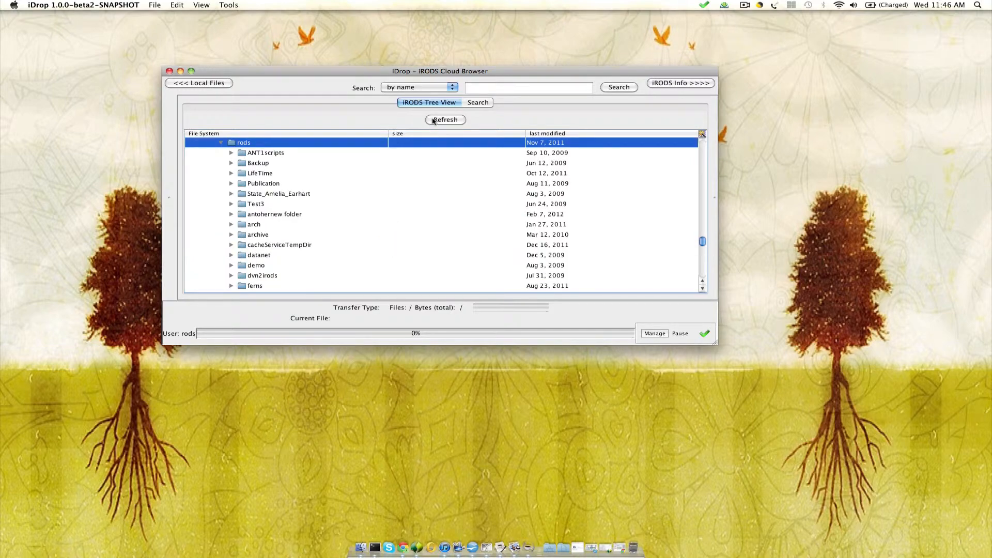
- Show the local file tree and the iRODS information pane alongside the iRODS tree
{"action": "left_click", "coordinate": [202, 86]}
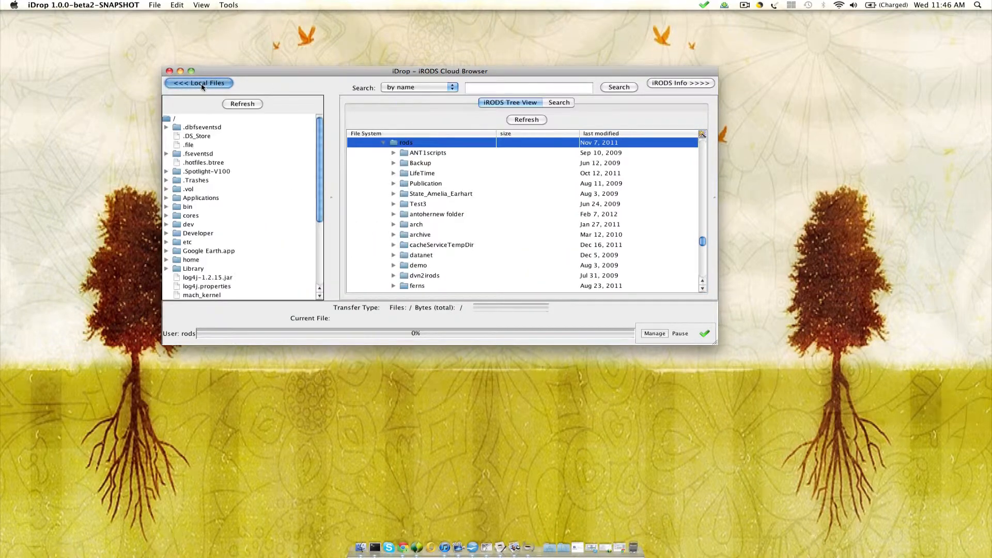
{"action": "scroll", "coordinate": [224, 238], "scroll_direction": "down", "scroll_amount": 5}
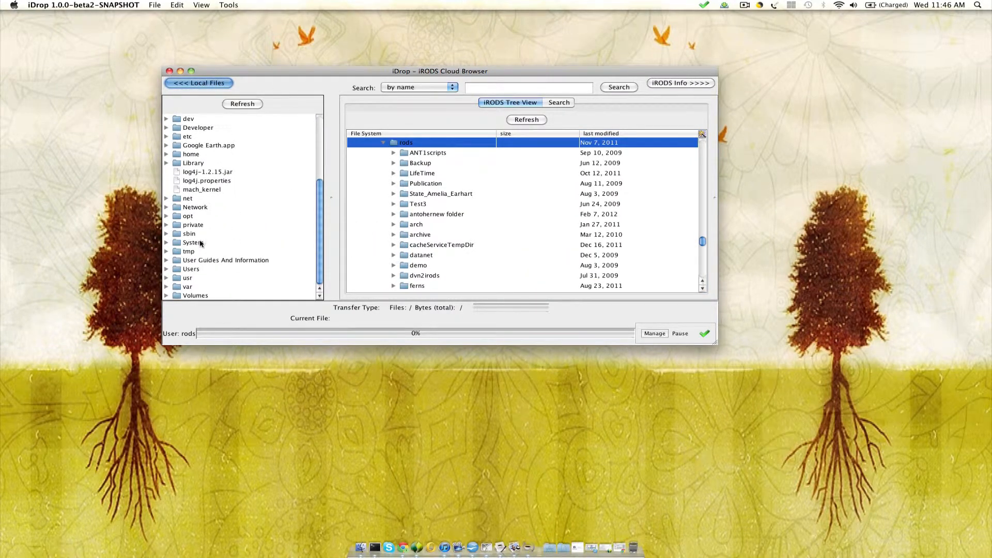
{"action": "mouse_move", "coordinate": [201, 243]}
{"action": "left_click", "coordinate": [664, 84]}
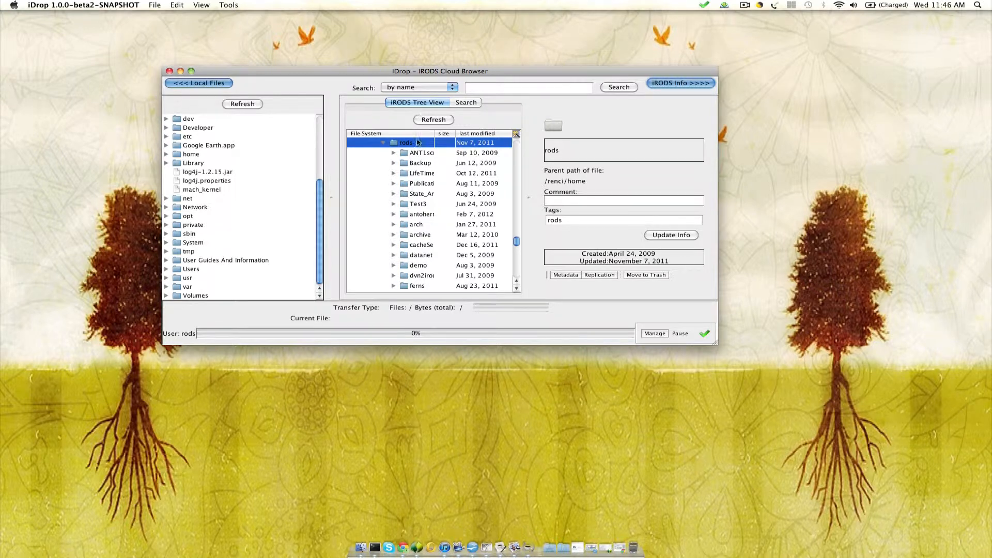
- Create a new folder named test3 inside /renci/home/rods
{"action": "right_click", "coordinate": [411, 150]}
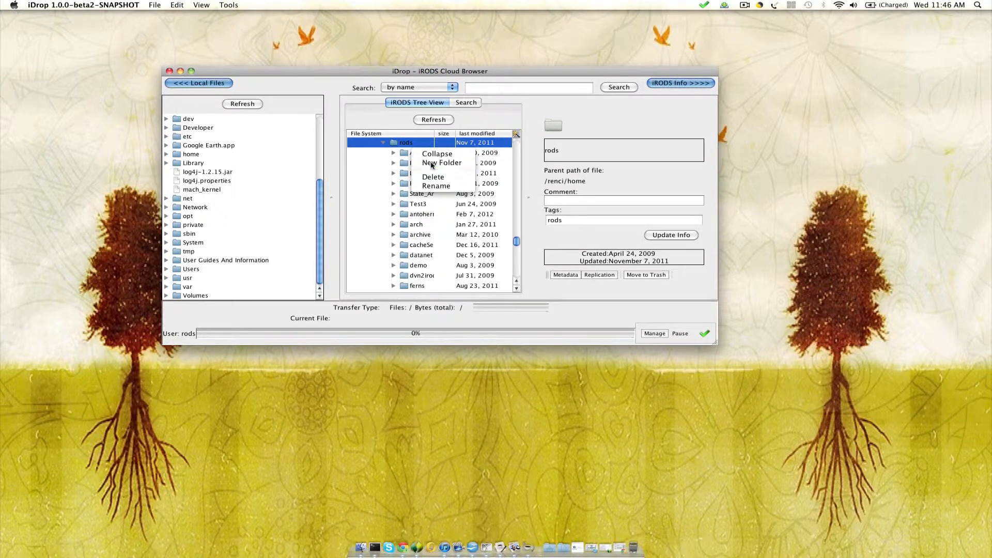
{"action": "left_click", "coordinate": [427, 164]}
{"action": "type", "text": "test3"}
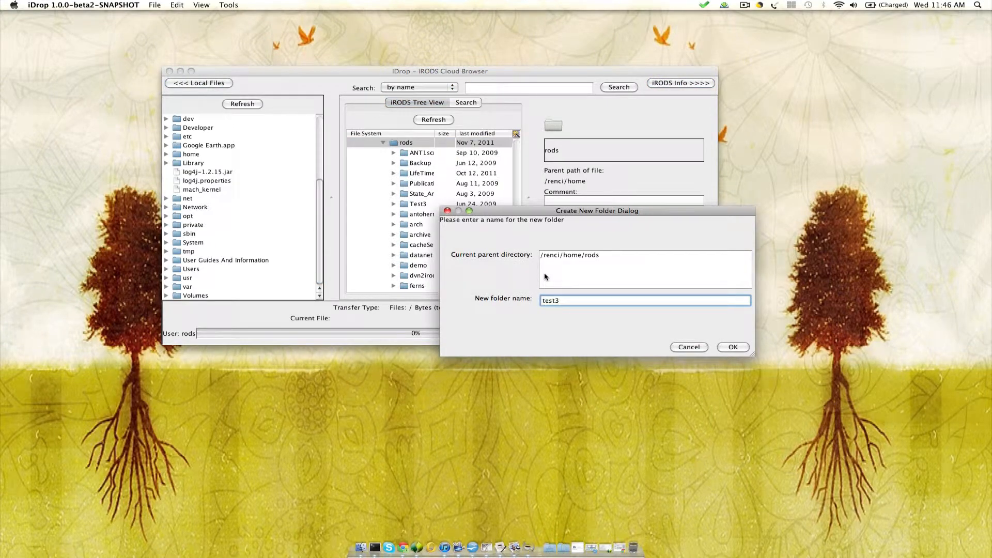
{"action": "key", "text": "Return"}
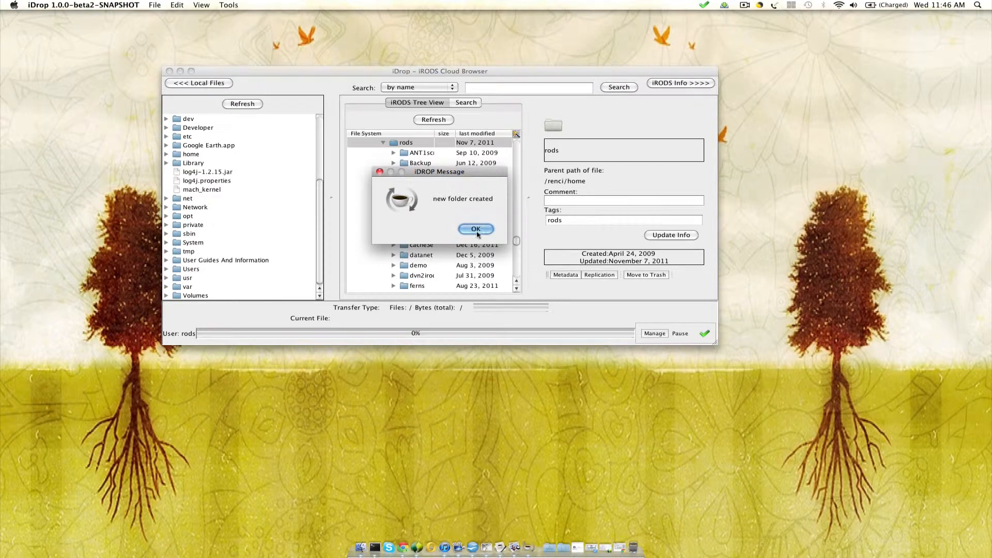
{"action": "left_click", "coordinate": [476, 229]}
- Locate the new test3 folder under rods, select it and expand it
{"action": "scroll", "coordinate": [476, 233], "scroll_direction": "down", "scroll_amount": 10}
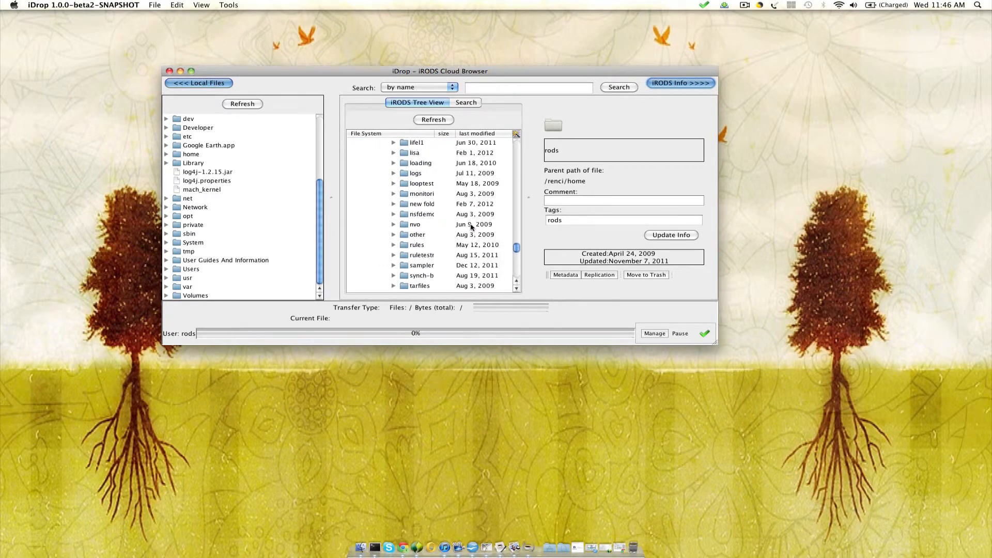
{"action": "scroll", "coordinate": [471, 226], "scroll_direction": "down", "scroll_amount": 5}
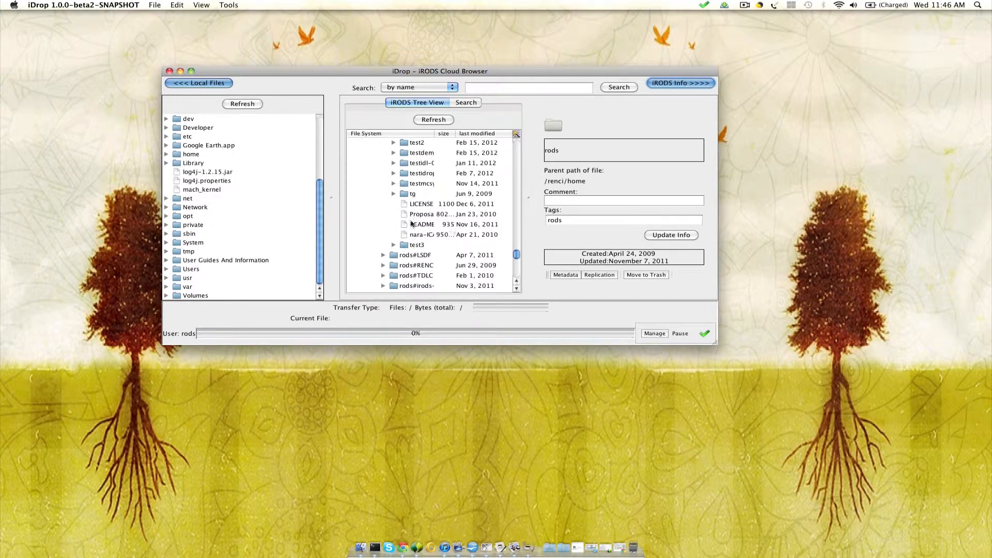
{"action": "left_click", "coordinate": [425, 246]}
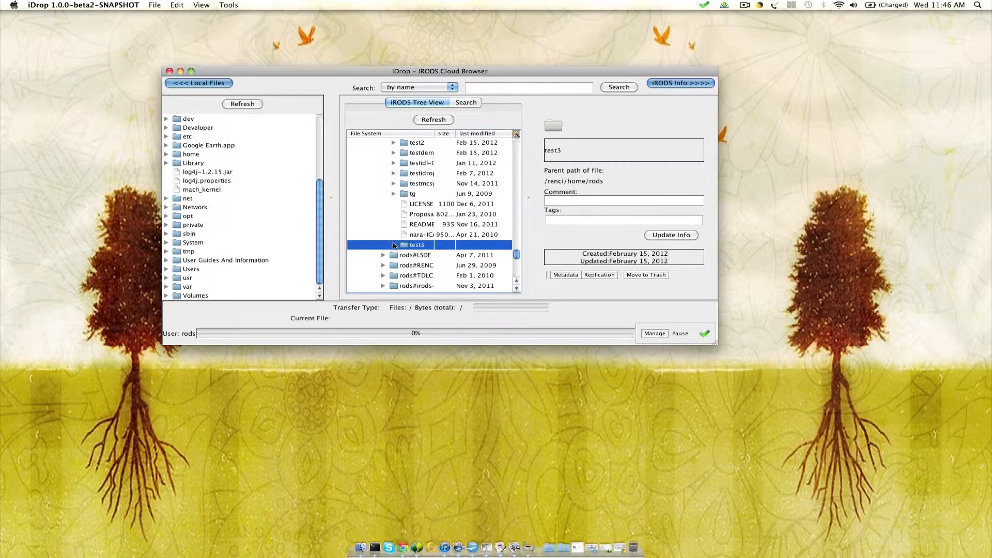
{"action": "left_click", "coordinate": [393, 245]}
{"action": "scroll", "coordinate": [397, 224], "scroll_direction": "down", "scroll_amount": 3}
{"action": "scroll", "coordinate": [397, 224], "scroll_direction": "down", "scroll_amount": 1}
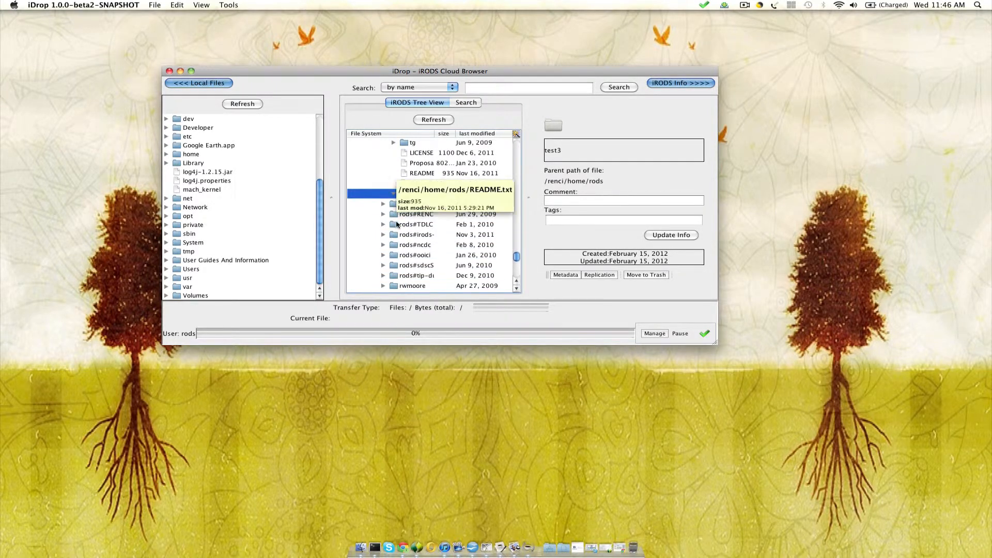
- Hide the iRODS information pane and expand the local tree through Users and the home folder to JavaLib
{"action": "left_click", "coordinate": [671, 83]}
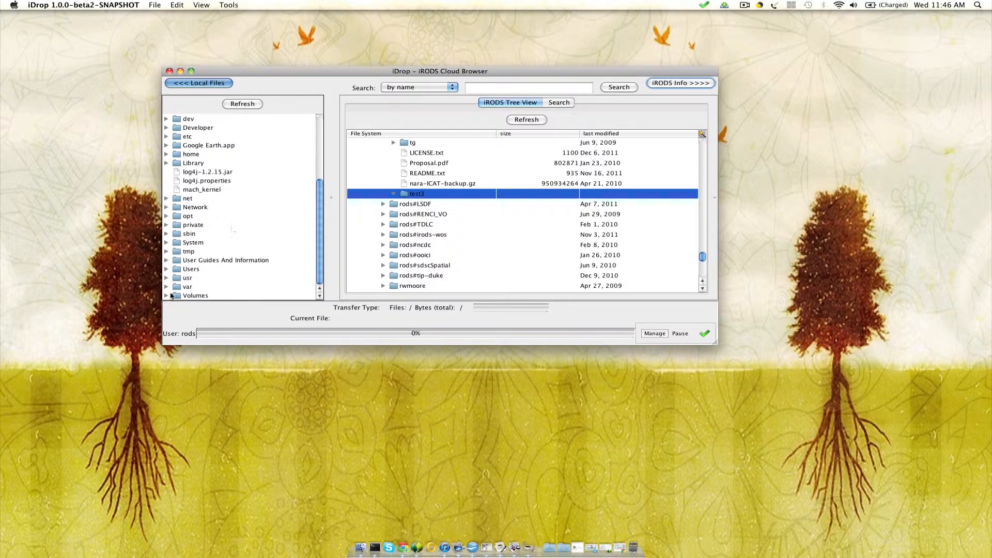
{"action": "left_click", "coordinate": [166, 269]}
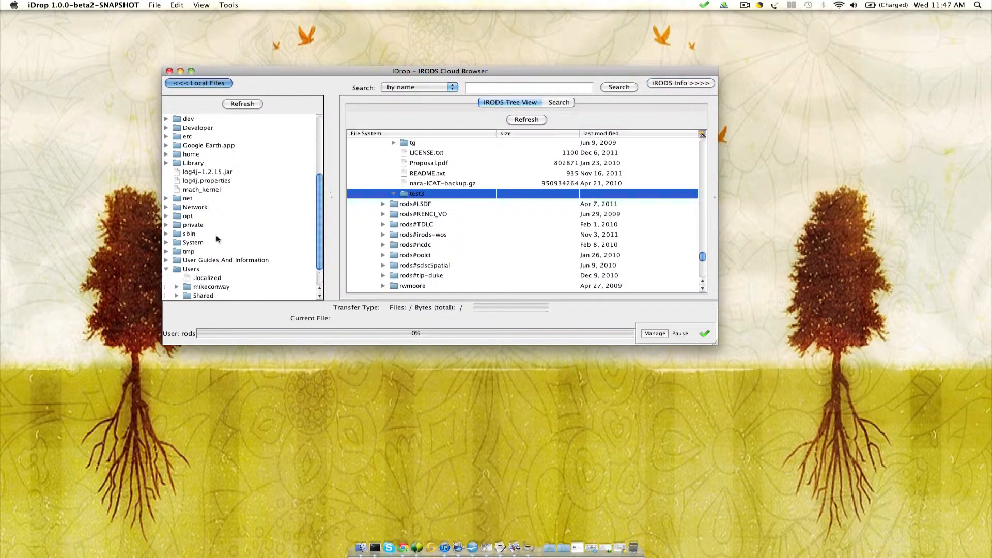
{"action": "left_click", "coordinate": [176, 261]}
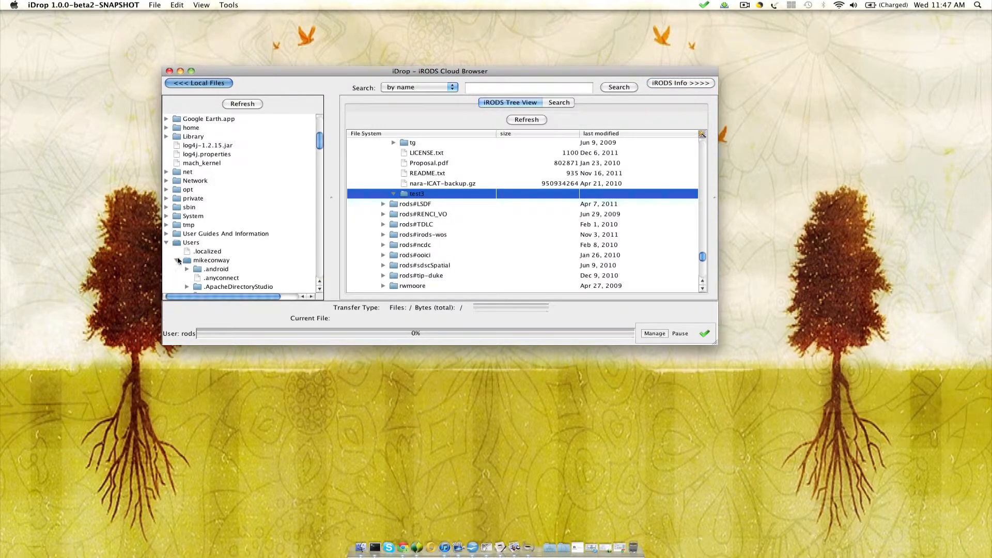
{"action": "scroll", "coordinate": [178, 260], "scroll_direction": "down", "scroll_amount": 15}
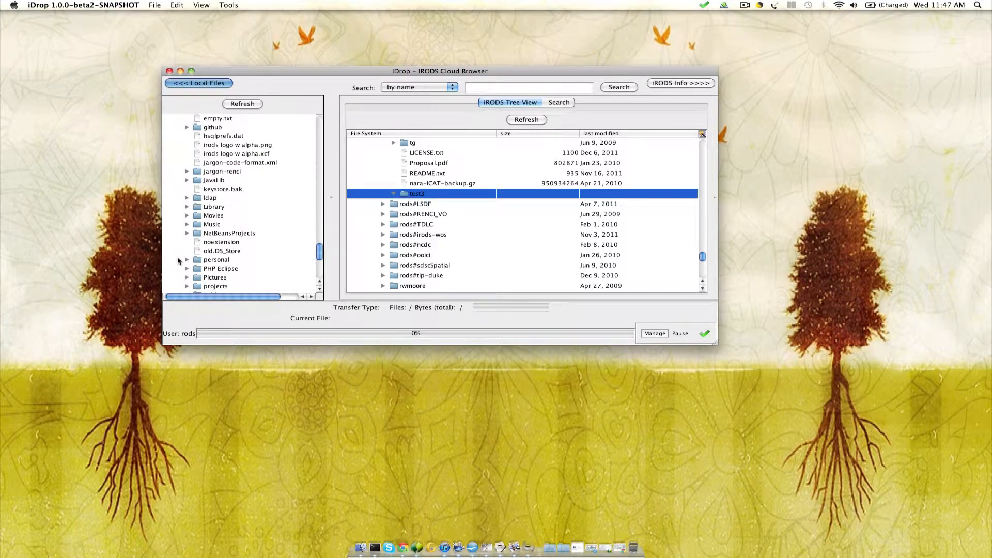
{"action": "left_click", "coordinate": [187, 179]}
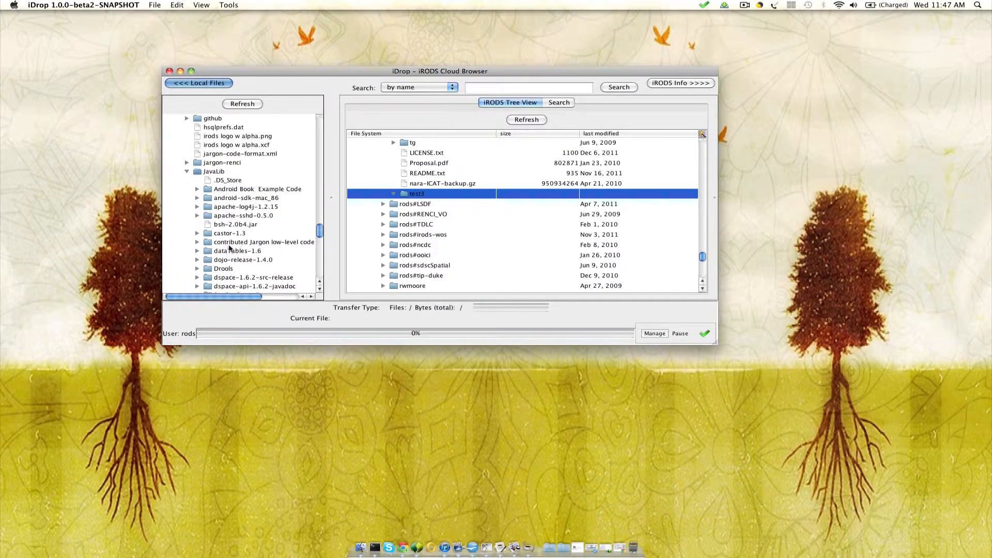
- Upload the local dataTables-1.6 folder into the iRODS test3 folder and confirm the transfer
{"action": "left_click", "coordinate": [230, 250]}
{"action": "left_click_drag", "start_coordinate": [215, 253], "coordinate": [427, 197]}
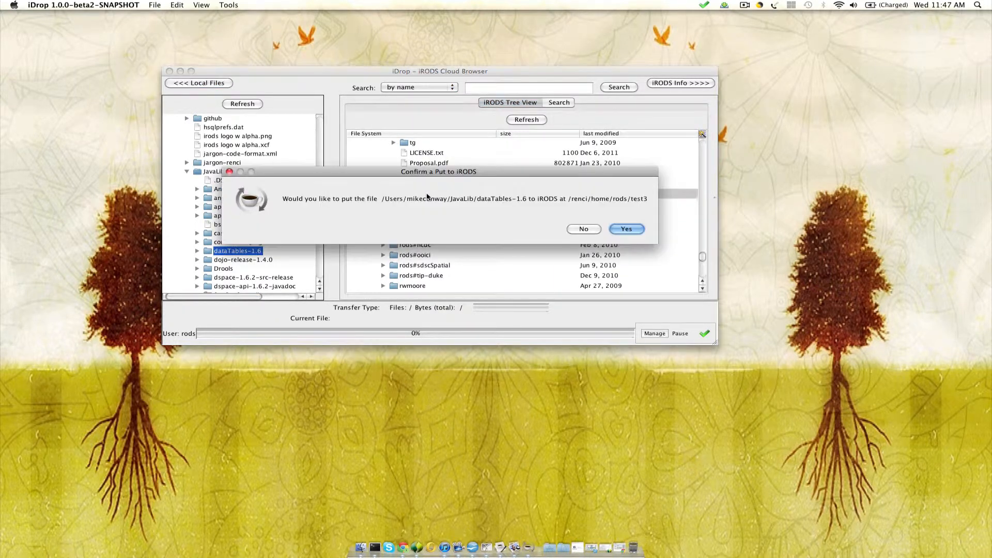
{"action": "left_click", "coordinate": [615, 231]}
- Queue an upload of the local dojo-release-1.4.0 folder into the iRODS test3 folder
{"action": "left_click", "coordinate": [225, 259]}
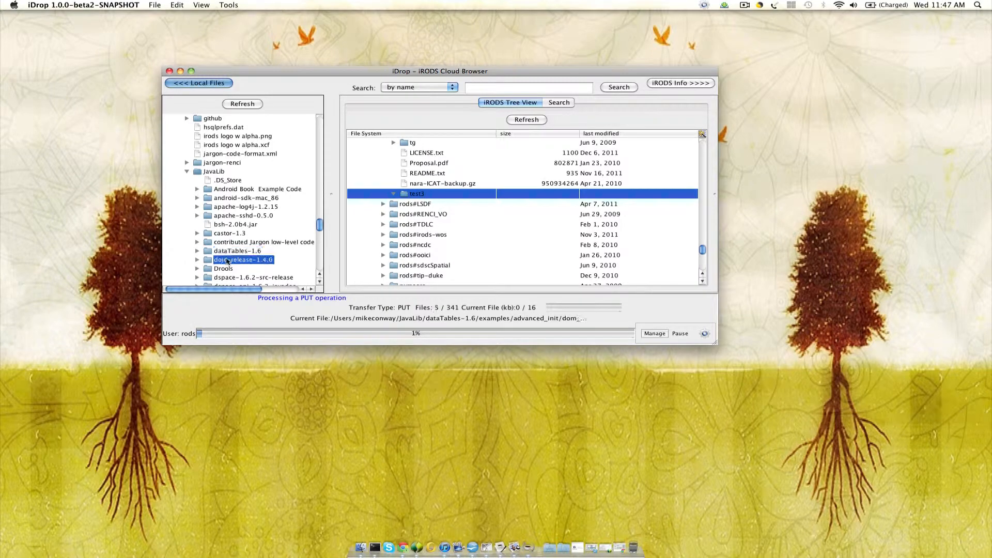
{"action": "double_click", "coordinate": [212, 260]}
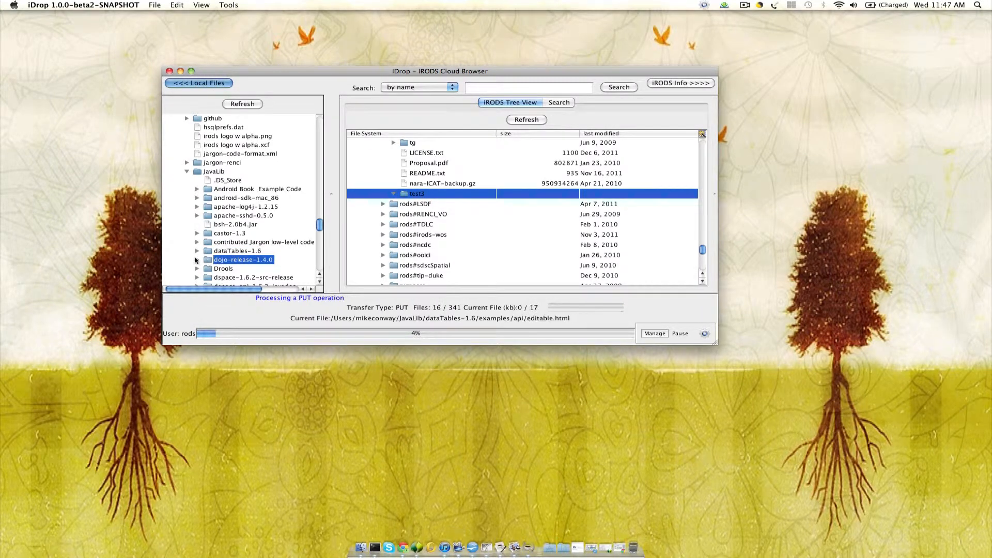
{"action": "left_click_drag", "start_coordinate": [216, 256], "coordinate": [387, 197]}
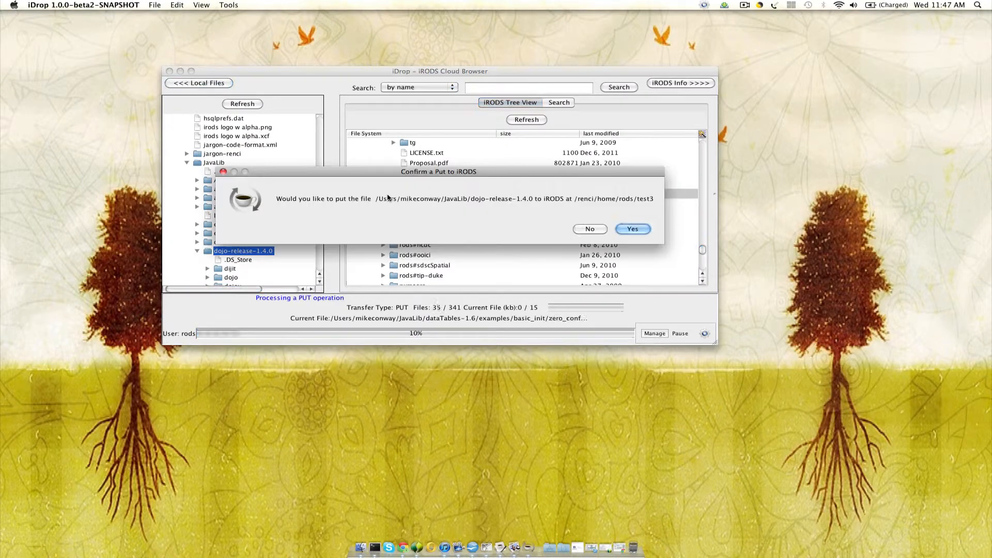
{"action": "left_click", "coordinate": [620, 227]}
- Upload the local jakarta-jmeter-2.4 folder into the iRODS test3 folder and confirm the transfer
{"action": "scroll", "coordinate": [248, 217], "scroll_direction": "down", "scroll_amount": 10}
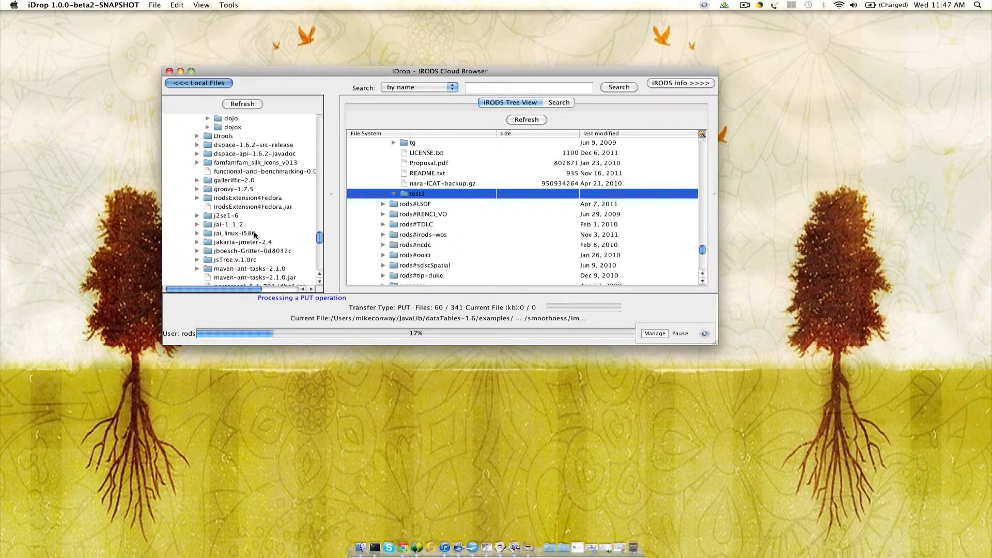
{"action": "left_click", "coordinate": [222, 181]}
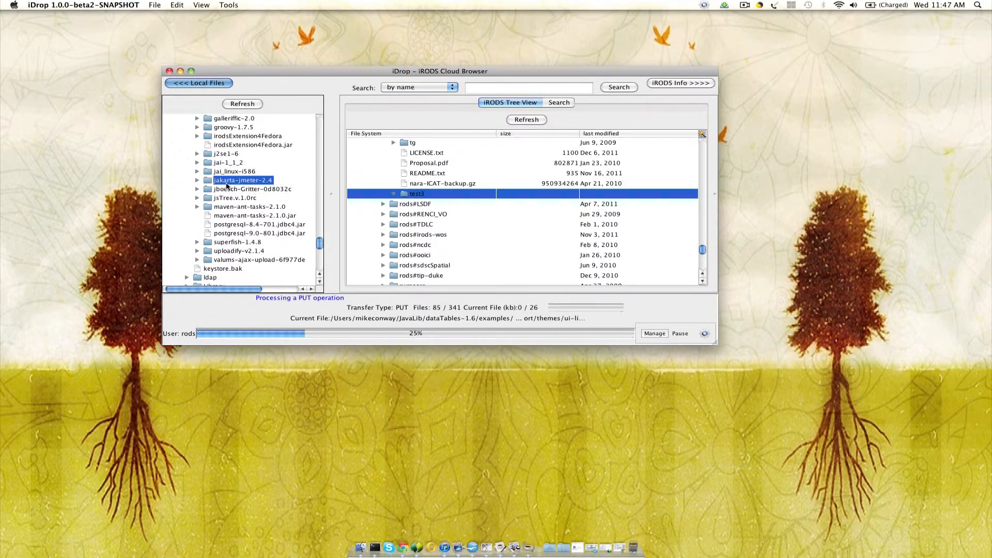
{"action": "left_click_drag", "start_coordinate": [222, 185], "coordinate": [408, 193]}
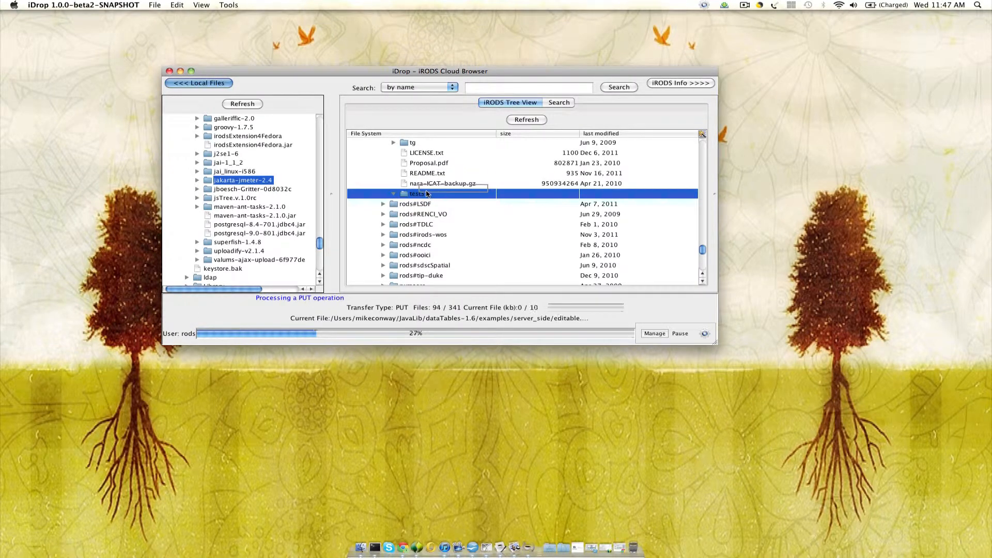
{"action": "left_click", "coordinate": [633, 229]}
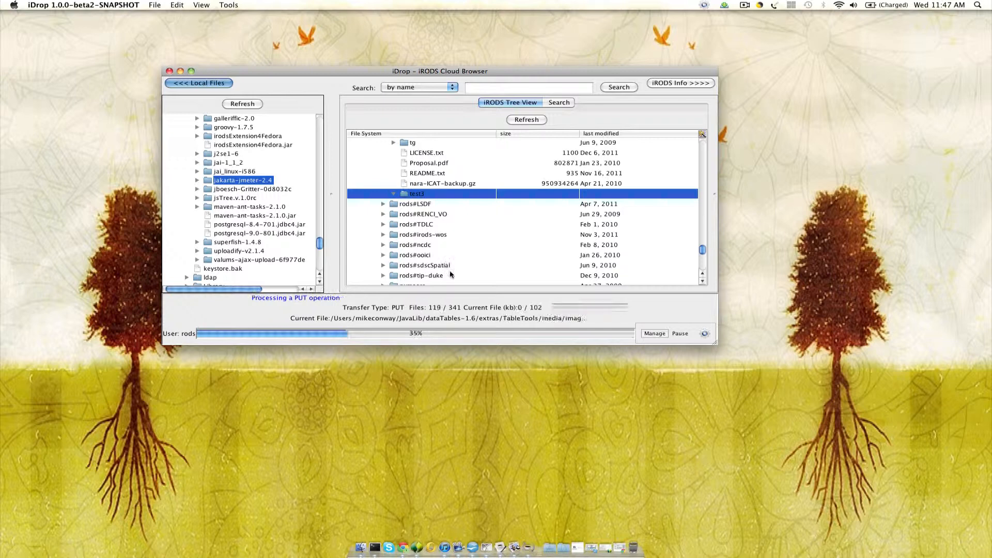
- Expand the local temp folder, copy the iRODS State_Amelia_Earhart folder into it and confirm the download
{"action": "scroll", "coordinate": [481, 261], "scroll_direction": "up", "scroll_amount": 3}
{"action": "scroll", "coordinate": [482, 261], "scroll_direction": "up", "scroll_amount": 10}
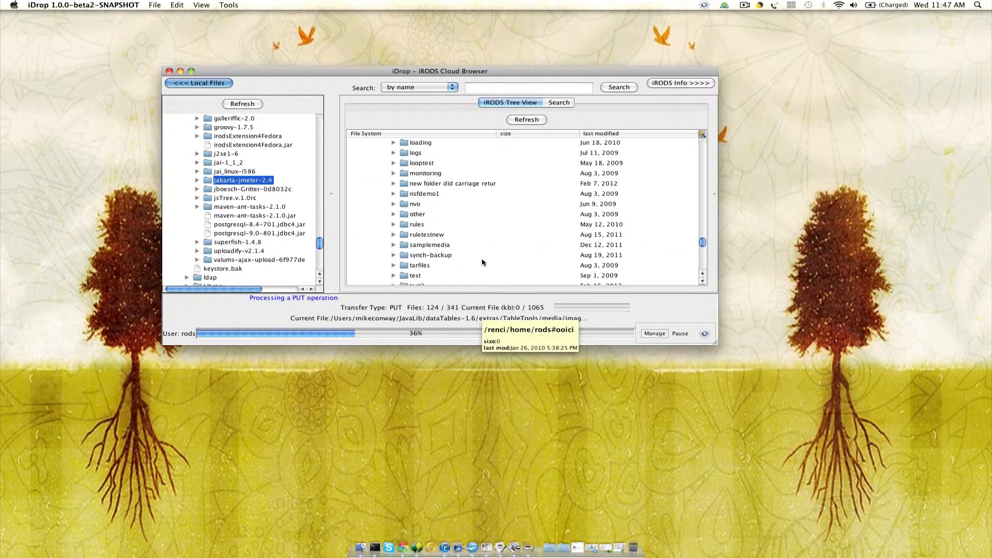
{"action": "scroll", "coordinate": [222, 232], "scroll_direction": "down", "scroll_amount": 10}
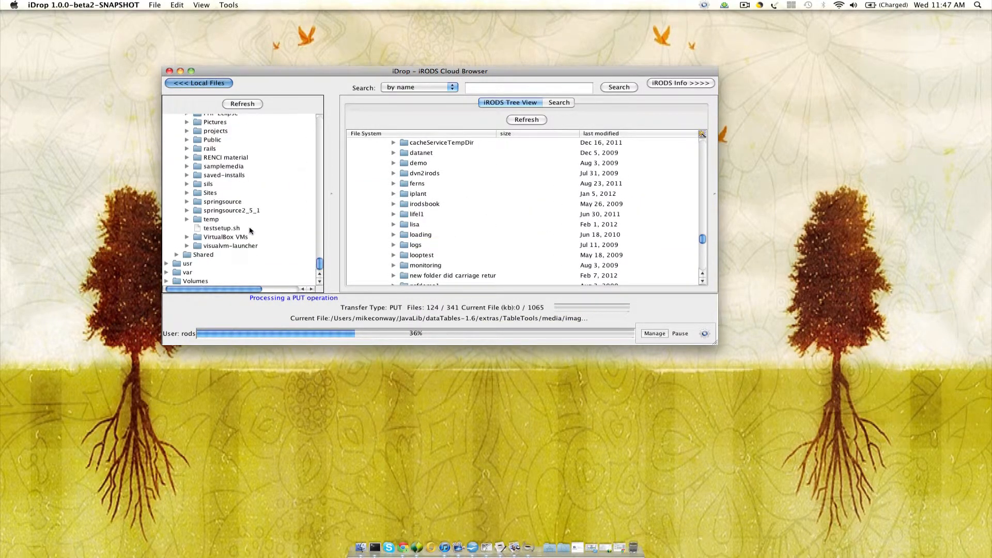
{"action": "left_click", "coordinate": [197, 221]}
{"action": "left_click", "coordinate": [187, 219]}
{"action": "scroll", "coordinate": [433, 240], "scroll_direction": "up", "scroll_amount": 5}
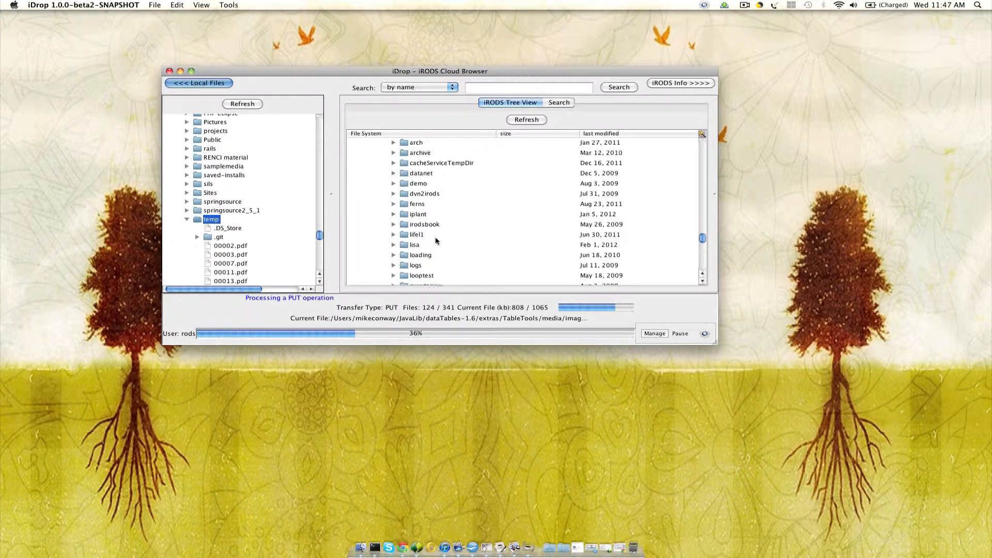
{"action": "left_click", "coordinate": [403, 174]}
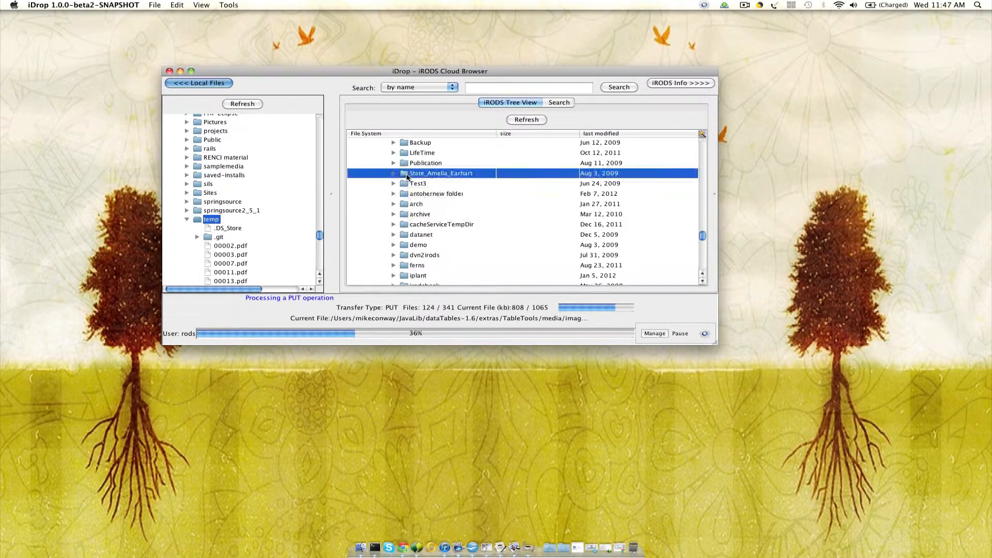
{"action": "left_click_drag", "start_coordinate": [402, 176], "coordinate": [206, 228]}
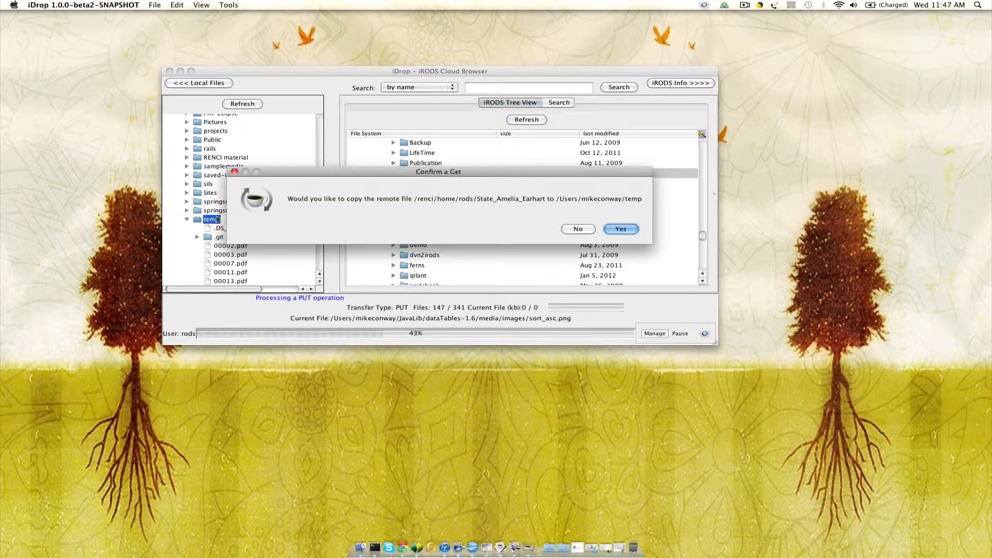
{"action": "left_click", "coordinate": [620, 229]}
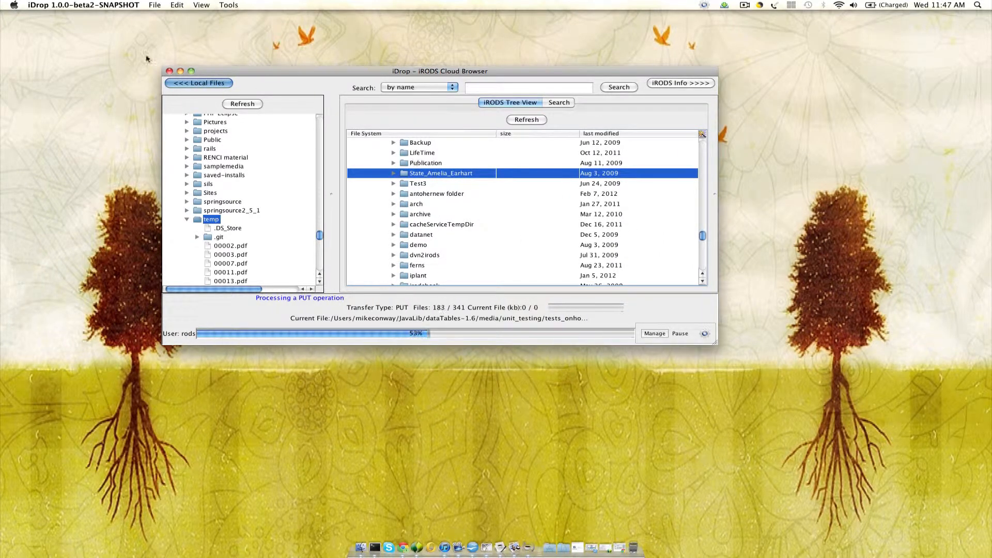
- Close the cloud browser window, show iDrop's current and past activity, and move the Transfer Manager toward the middle of the desktop
{"action": "left_click", "coordinate": [170, 71]}
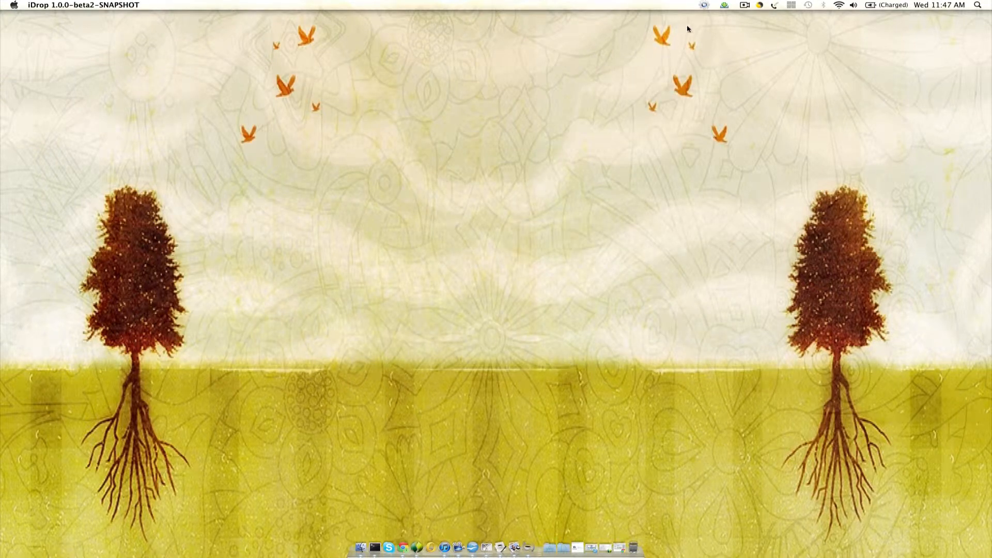
{"action": "left_click", "coordinate": [704, 5]}
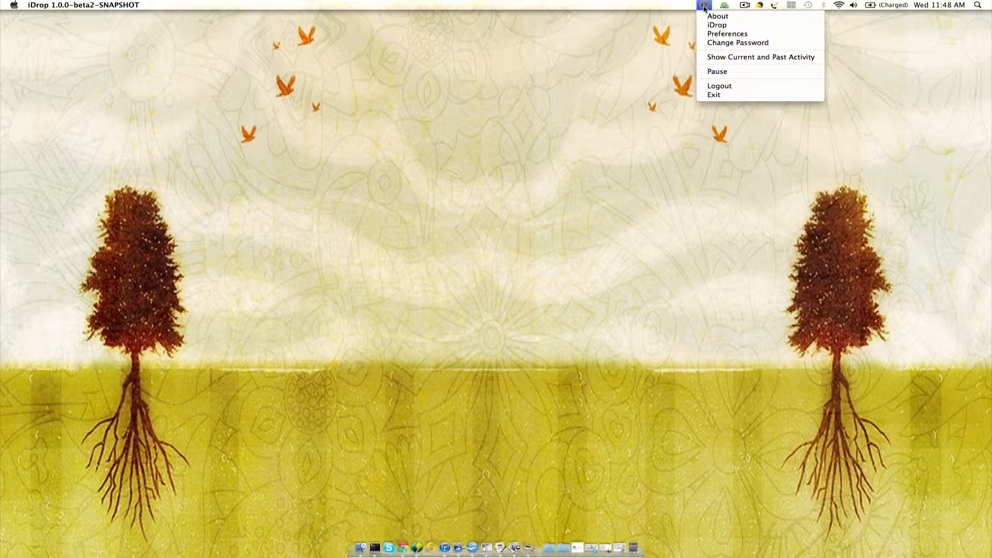
{"action": "left_click", "coordinate": [761, 58]}
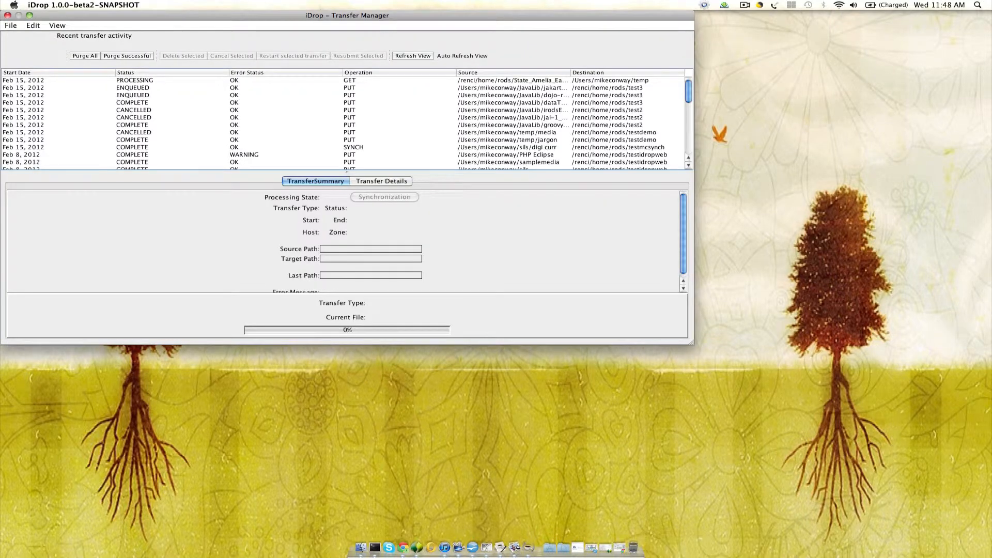
{"action": "left_click_drag", "start_coordinate": [249, 15], "coordinate": [412, 44]}
- Examine the summaries of the processing GET and the enqueued PUT transfers, and look through the history of past transfers
{"action": "left_click", "coordinate": [300, 110]}
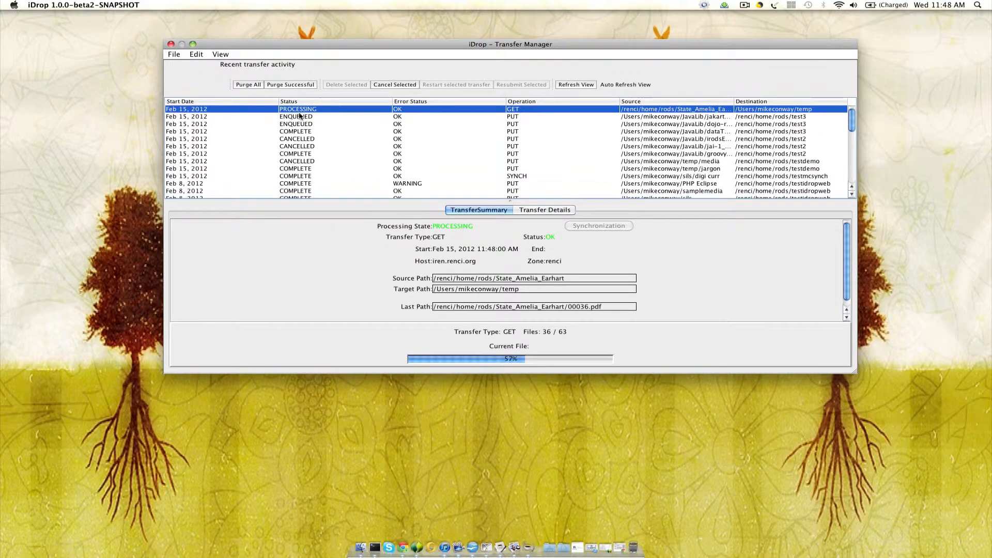
{"action": "left_click", "coordinate": [301, 117]}
{"action": "left_click", "coordinate": [299, 125]}
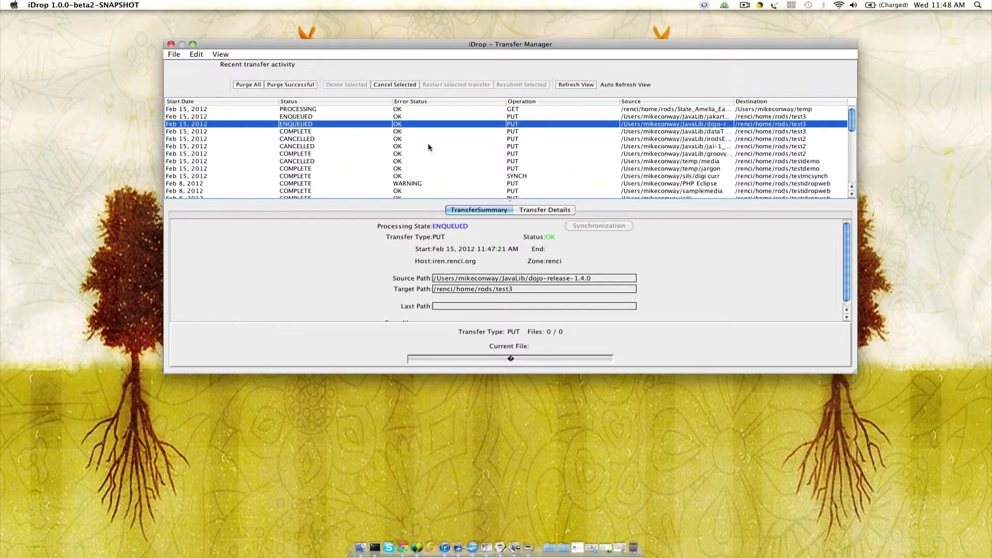
{"action": "scroll", "coordinate": [427, 148], "scroll_direction": "down", "scroll_amount": 2}
{"action": "scroll", "coordinate": [428, 148], "scroll_direction": "down", "scroll_amount": 10}
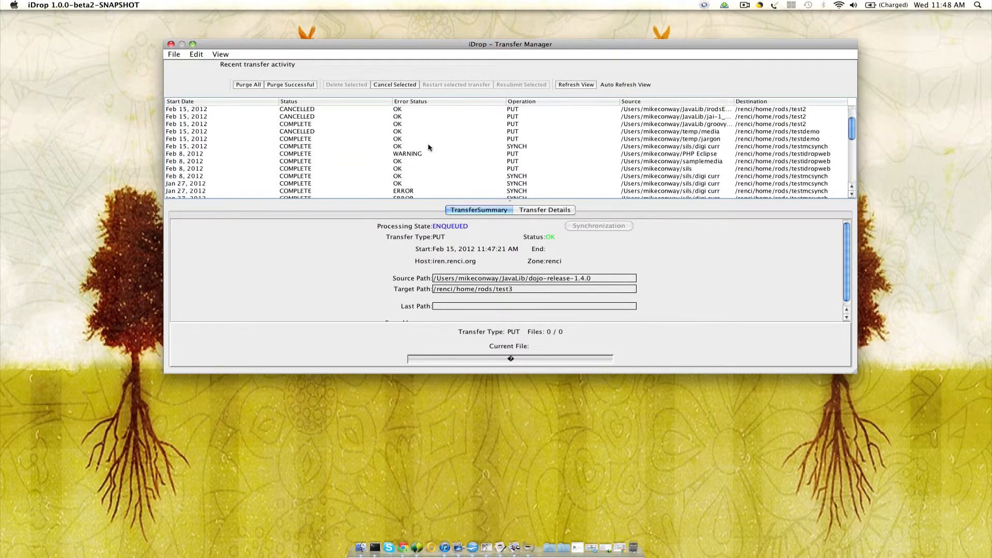
{"action": "scroll", "coordinate": [428, 147], "scroll_direction": "down", "scroll_amount": 1}
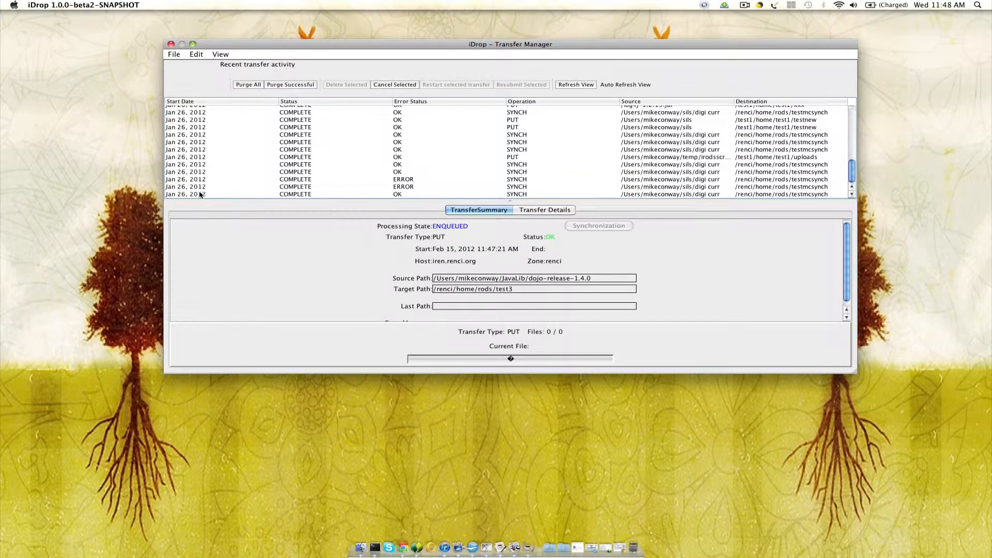
{"action": "scroll", "coordinate": [200, 194], "scroll_direction": "up", "scroll_amount": 3}
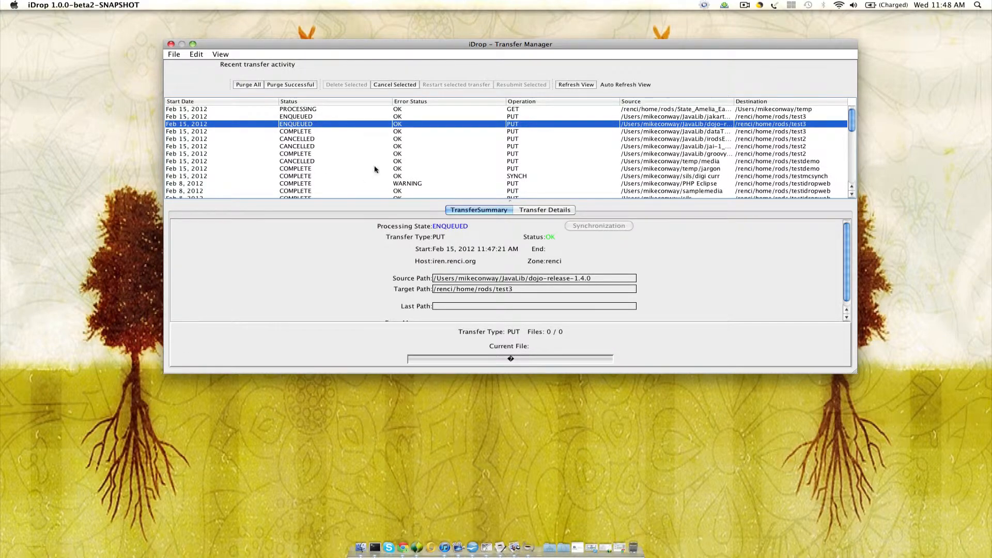
{"action": "scroll", "coordinate": [406, 148], "scroll_direction": "down", "scroll_amount": 2}
{"action": "scroll", "coordinate": [406, 148], "scroll_direction": "down", "scroll_amount": 3}
- Show all items in the details of the State_Amelia_Earhart download, look through them and close the Transfer Manager
{"action": "left_click", "coordinate": [309, 110]}
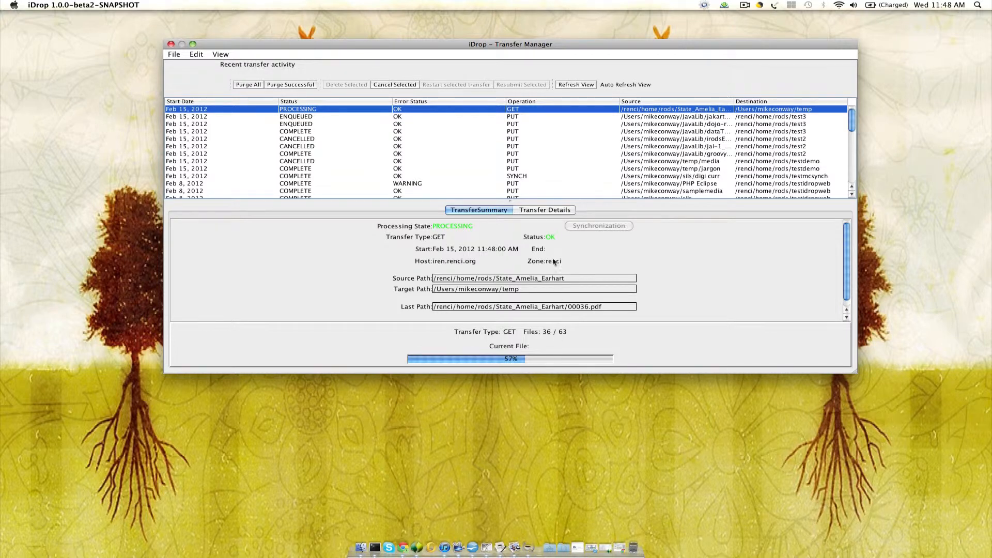
{"action": "left_click", "coordinate": [544, 208]}
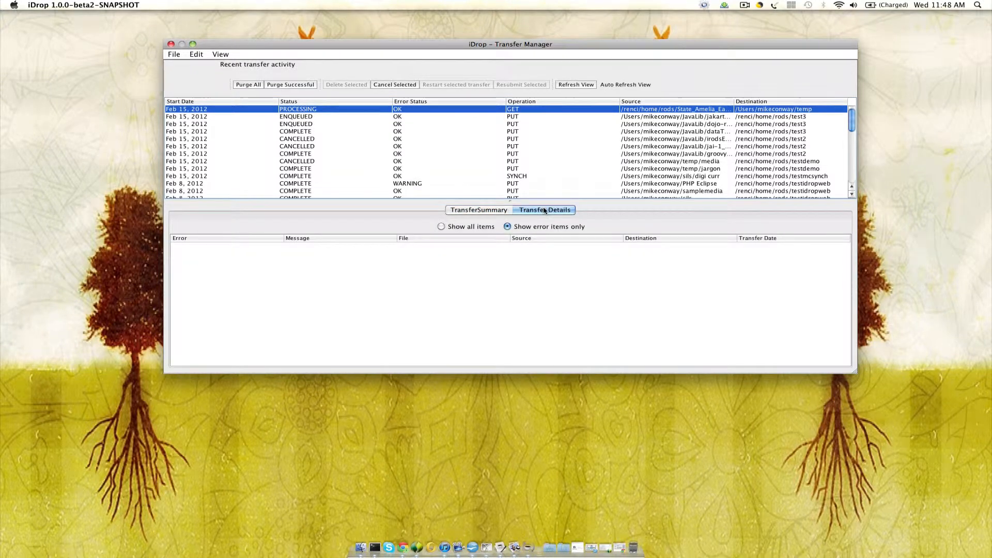
{"action": "left_click", "coordinate": [441, 226]}
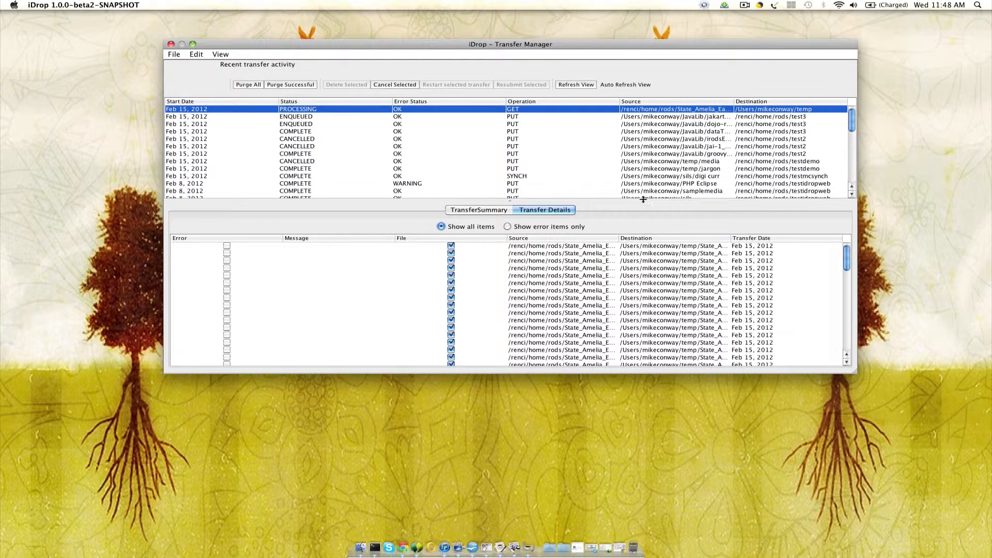
{"action": "left_click_drag", "start_coordinate": [643, 200], "coordinate": [644, 162]}
{"action": "scroll", "coordinate": [654, 324], "scroll_direction": "down", "scroll_amount": 10}
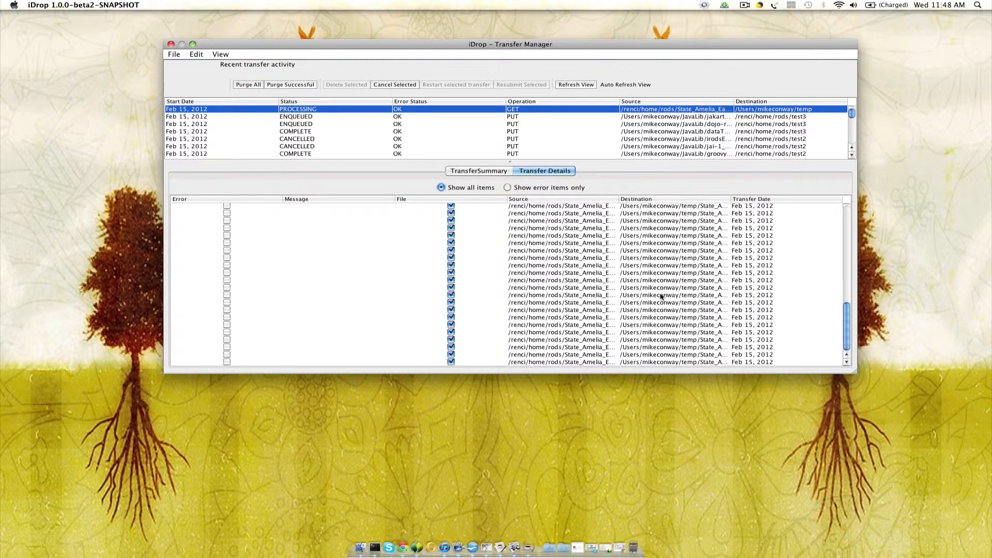
{"action": "scroll", "coordinate": [661, 296], "scroll_direction": "up", "scroll_amount": 10}
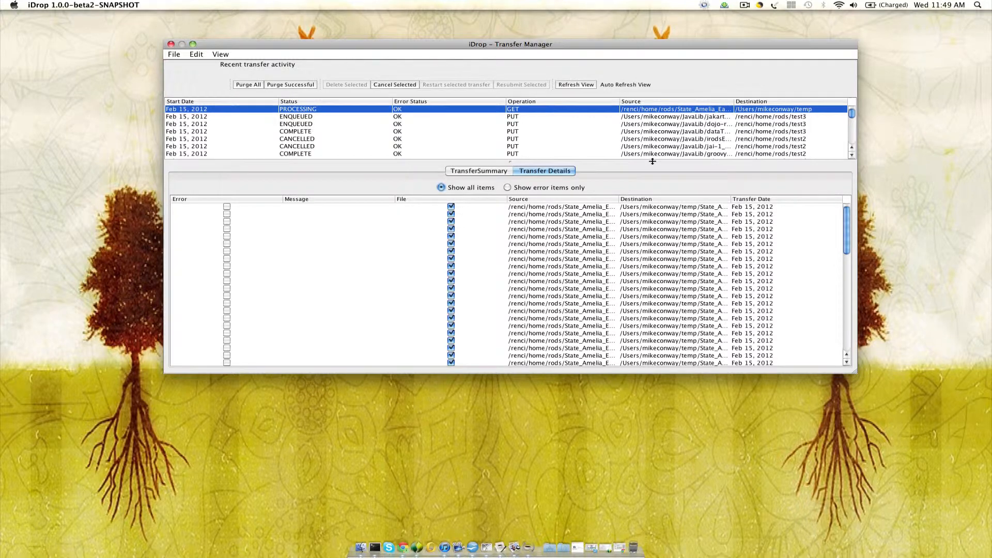
{"action": "left_click_drag", "start_coordinate": [658, 256], "coordinate": [658, 264]}
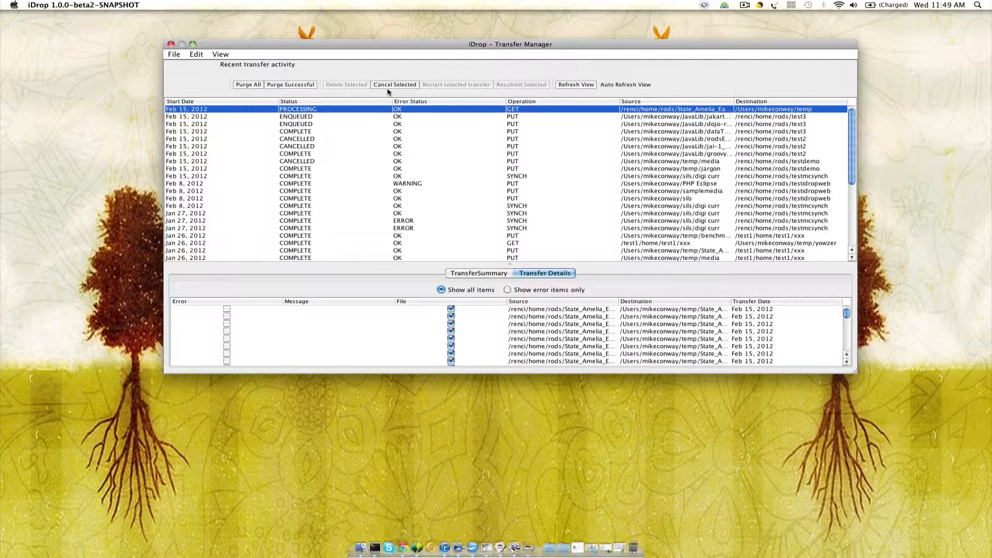
{"action": "left_click", "coordinate": [171, 44]}
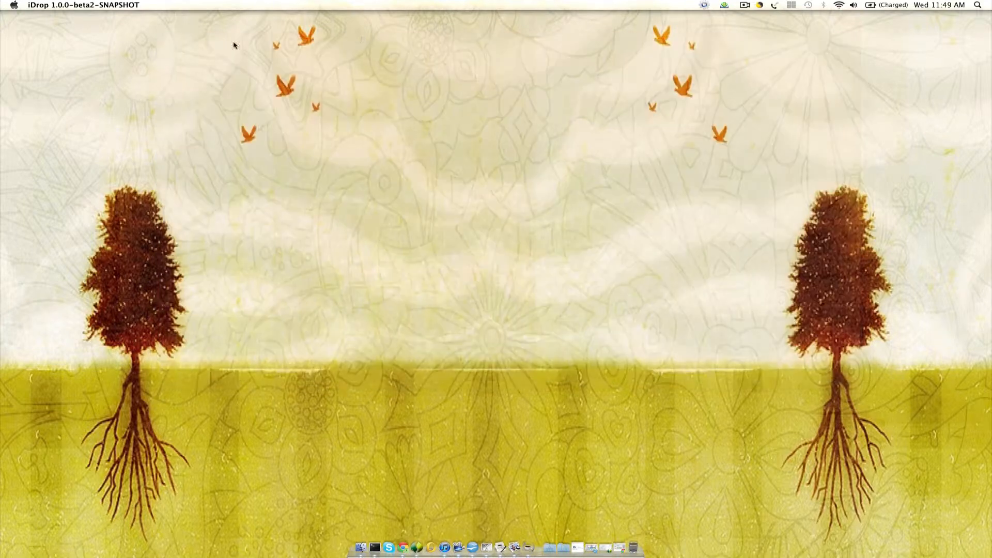
- Review the Demo synchronization settings in the iDrop preferences, check the frequency choices, keep Hourly and close the preferences
{"action": "left_click", "coordinate": [703, 5]}
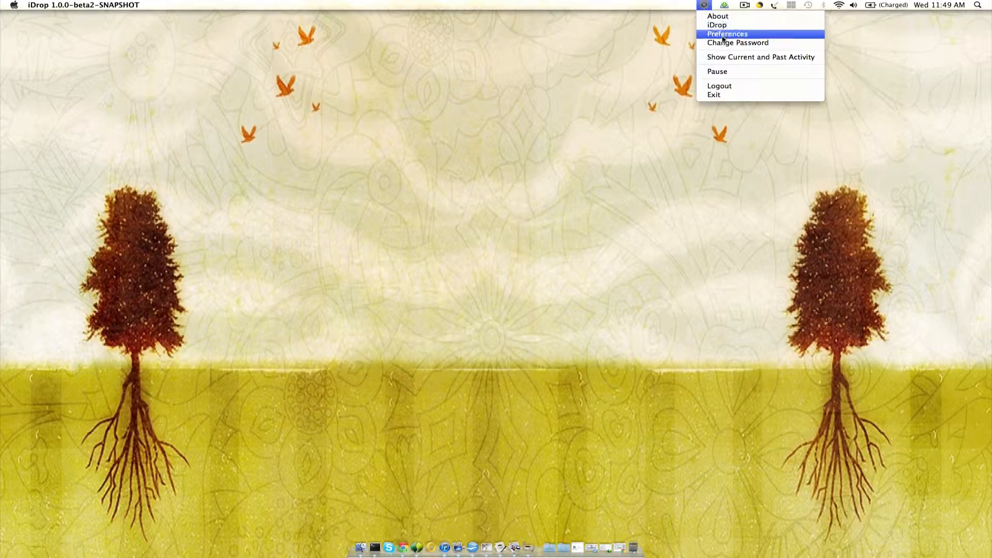
{"action": "left_click", "coordinate": [723, 35]}
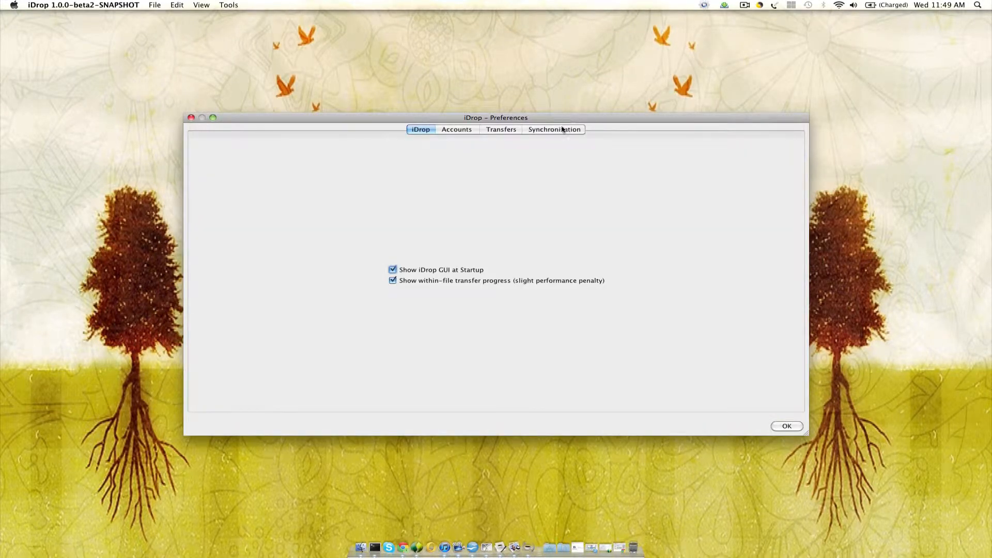
{"action": "left_click", "coordinate": [562, 129]}
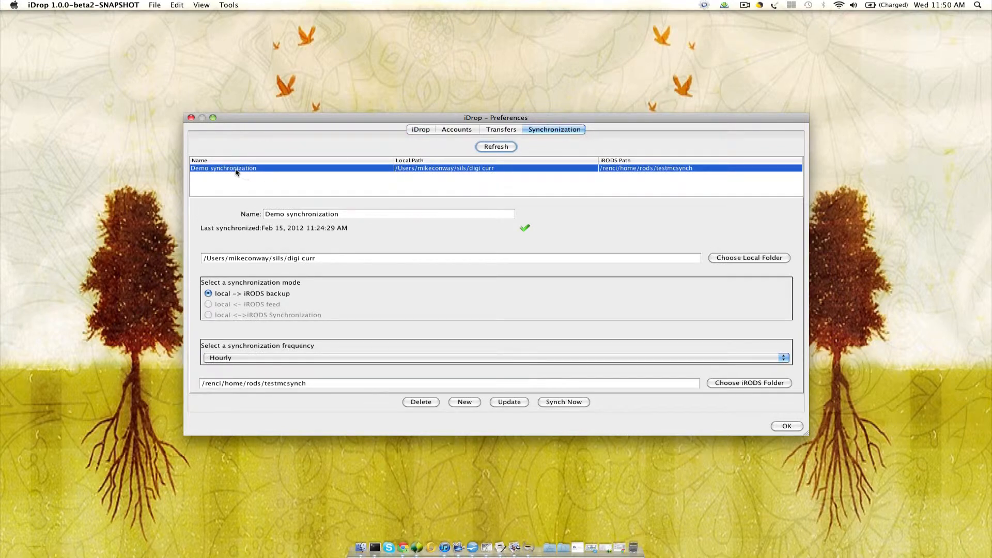
{"action": "left_click", "coordinate": [264, 169]}
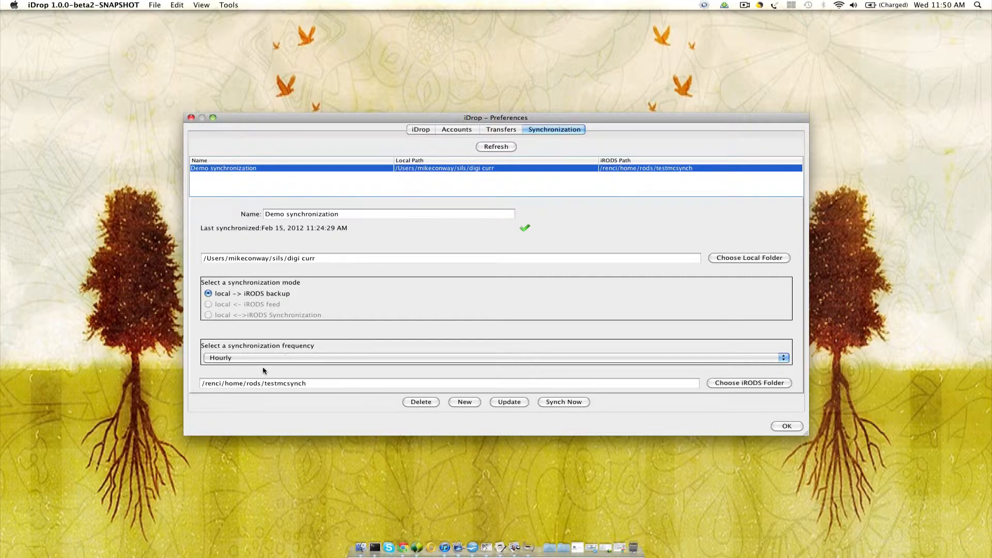
{"action": "left_click", "coordinate": [388, 361]}
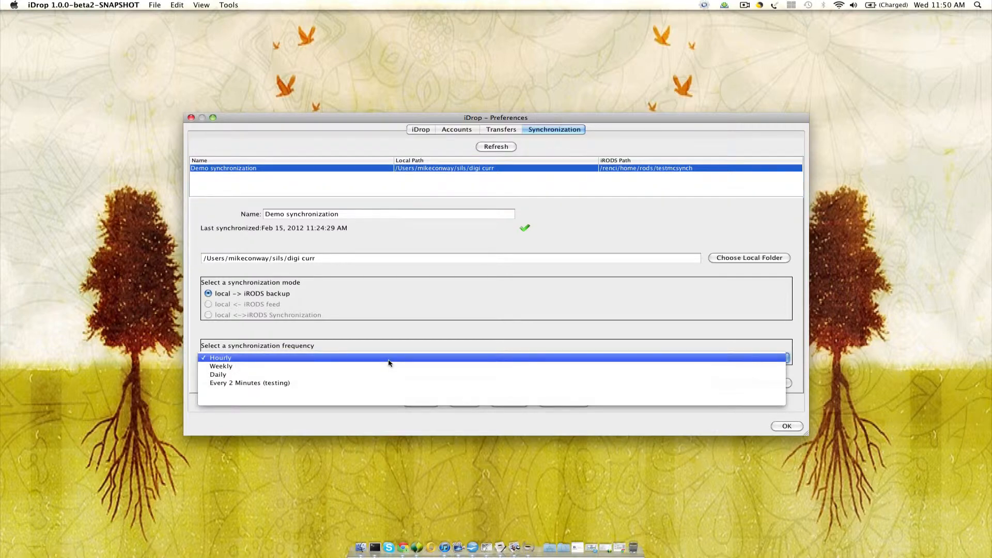
{"action": "left_click", "coordinate": [388, 362]}
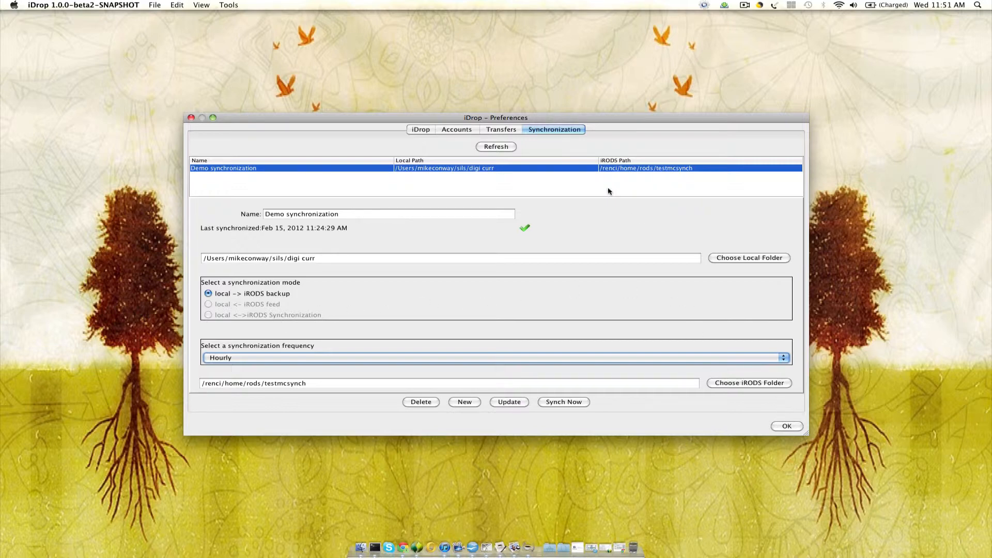
{"action": "left_click", "coordinate": [786, 425]}
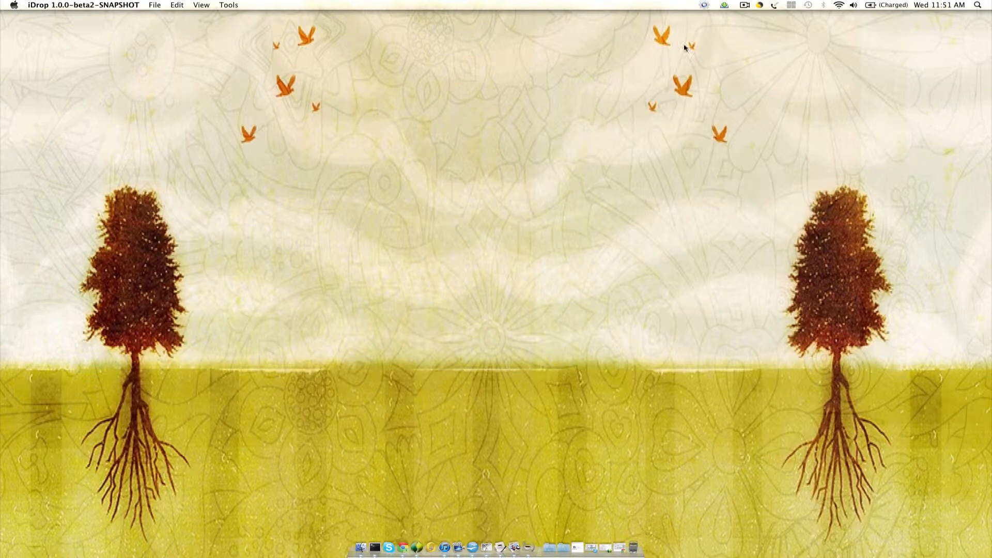
- Reopen the iDrop cloud browser window and move it up and to the right on the desktop
{"action": "left_click", "coordinate": [705, 6]}
{"action": "left_click", "coordinate": [714, 26]}
{"action": "left_click_drag", "start_coordinate": [609, 71], "coordinate": [872, 35]}
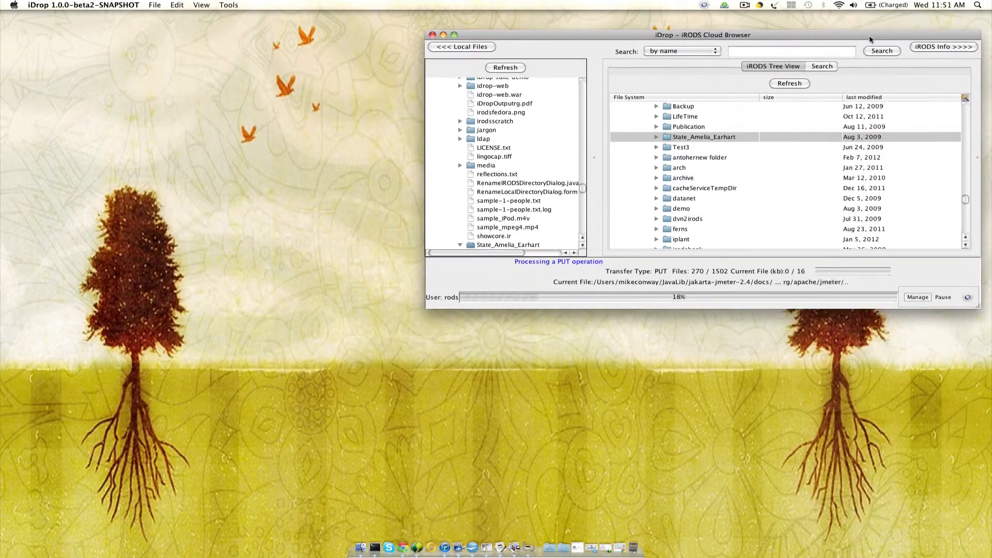
- Switch to Google Chrome to bring up the iDrop web client, and return to the iDrop desktop window in front of it
{"action": "left_click", "coordinate": [397, 541]}
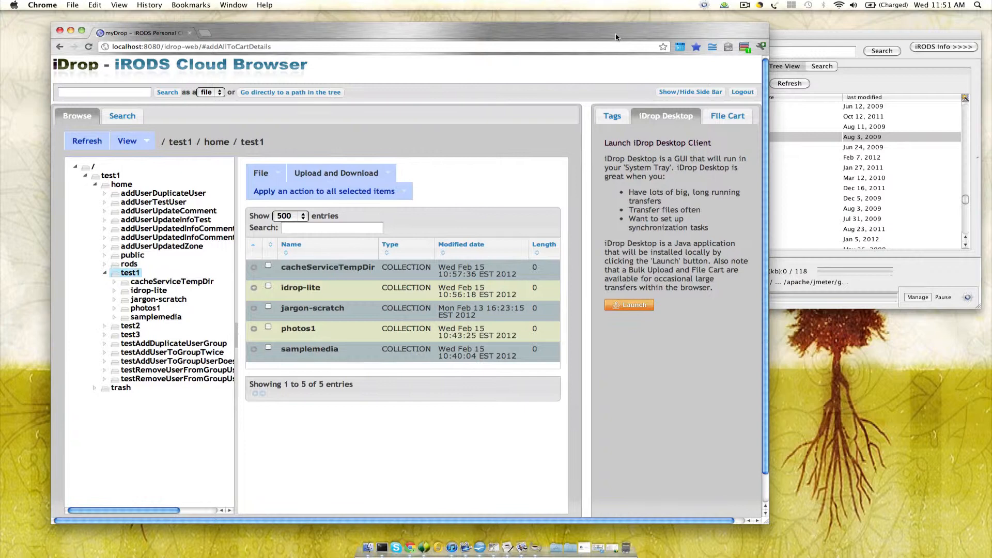
{"action": "left_click_drag", "start_coordinate": [616, 38], "coordinate": [612, 38]}
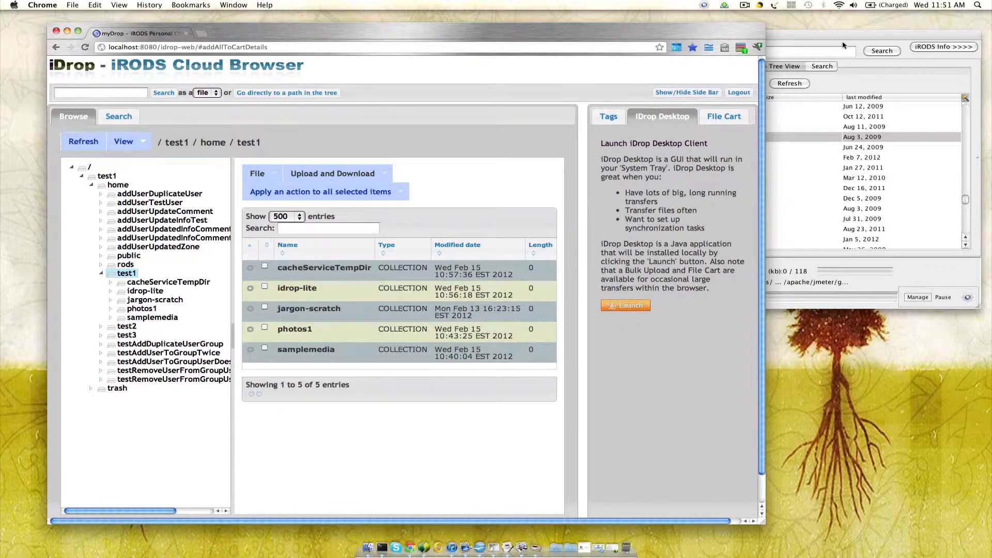
{"action": "left_click", "coordinate": [845, 43]}
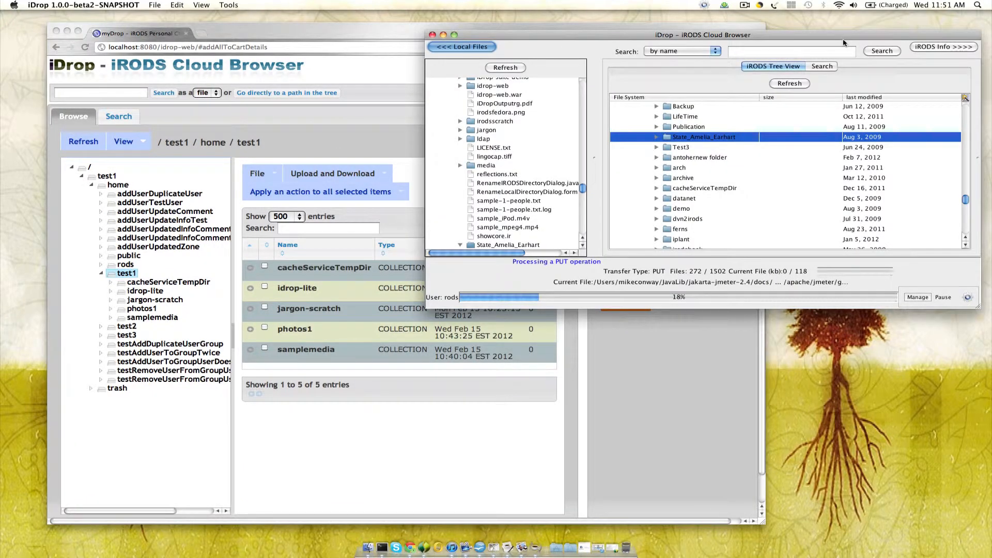